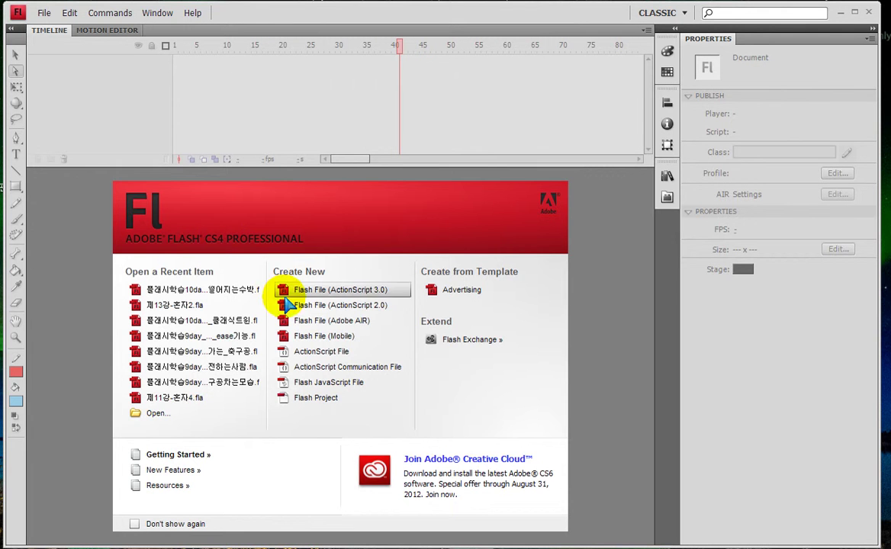
# - Create an ActionScript 2.0 Flash file and save it as 플래시학습10day_날다가부딪히는두대의비행기
pyautogui.click(317, 305)
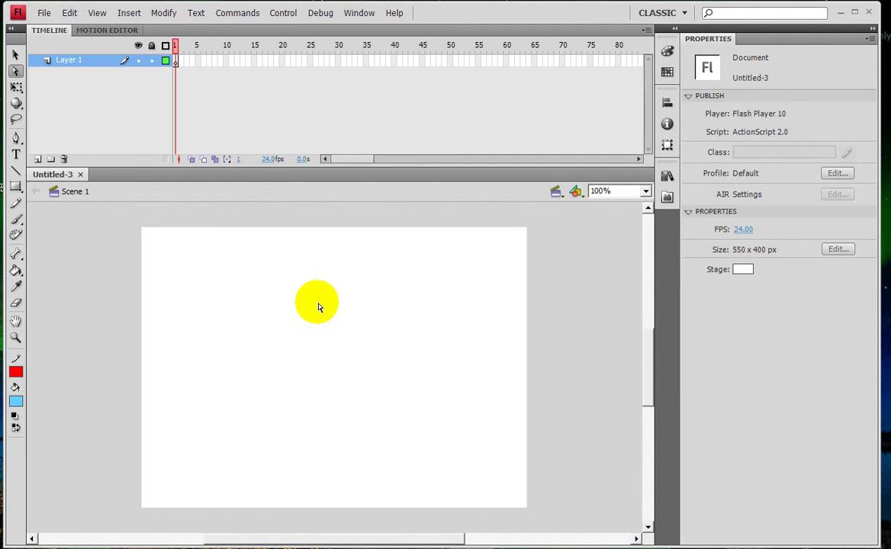
pyautogui.hotkey('ctrl', 's')
pyautogui.scroll(-3, 423, 349)
pyautogui.click(343, 290)
pyautogui.moveTo(546, 396); pyautogui.dragTo(466, 397)
pyautogui.click(634, 403)
pyautogui.write('ㄴ')
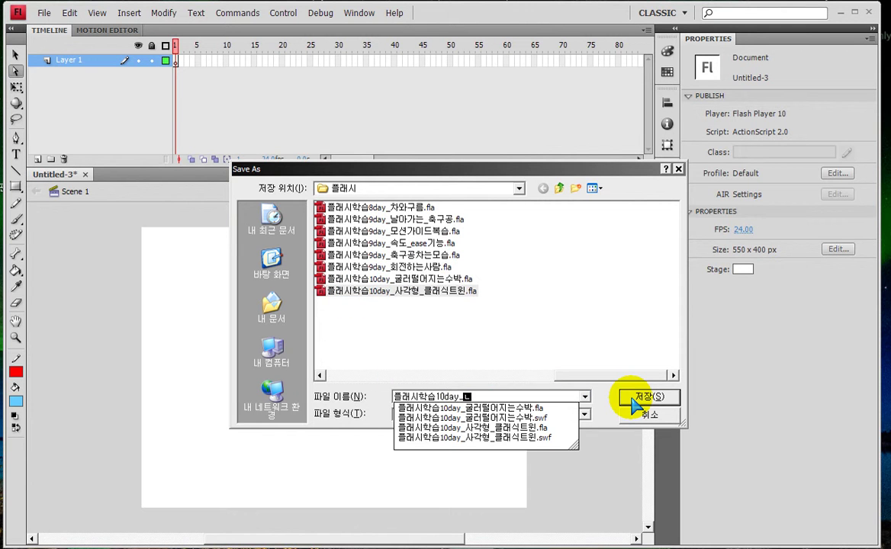
pyautogui.write('날아가')
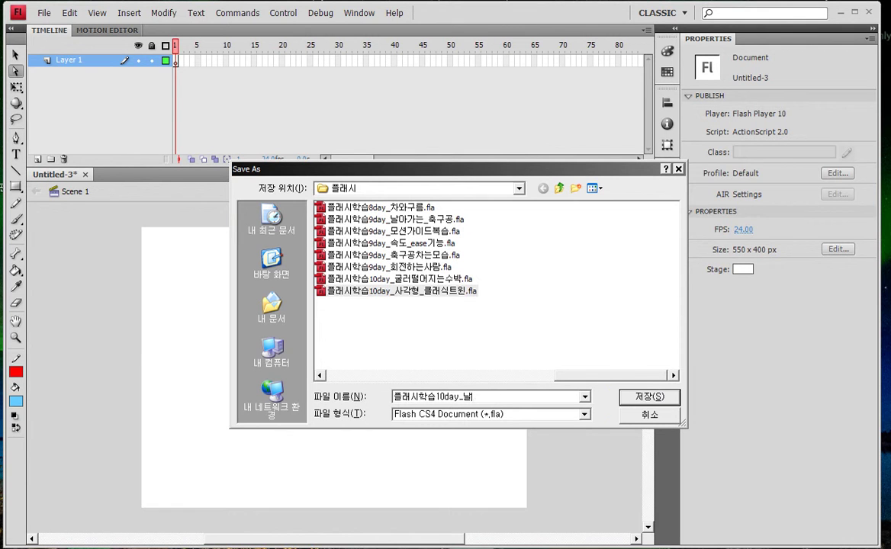
pyautogui.press('BackSpace')
pyautogui.write('날다가부딪히는부대의비행기')
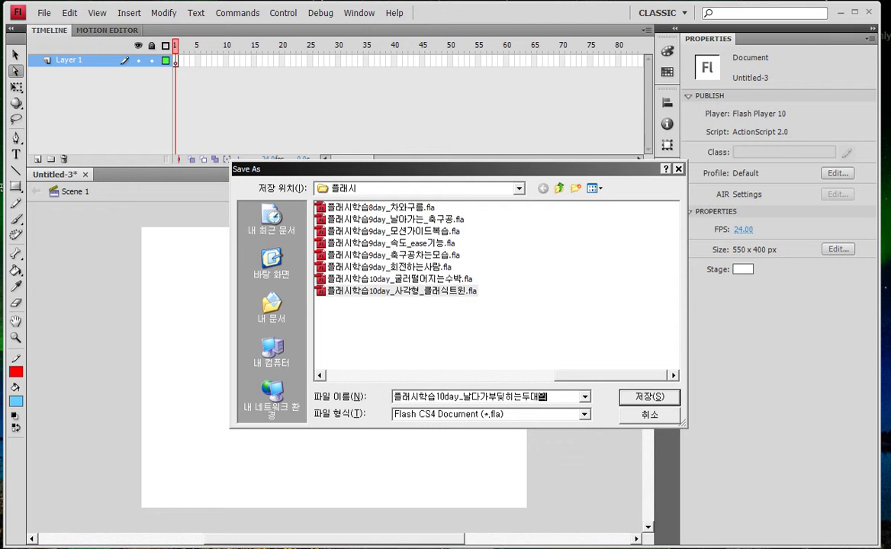
pyautogui.click(633, 397)
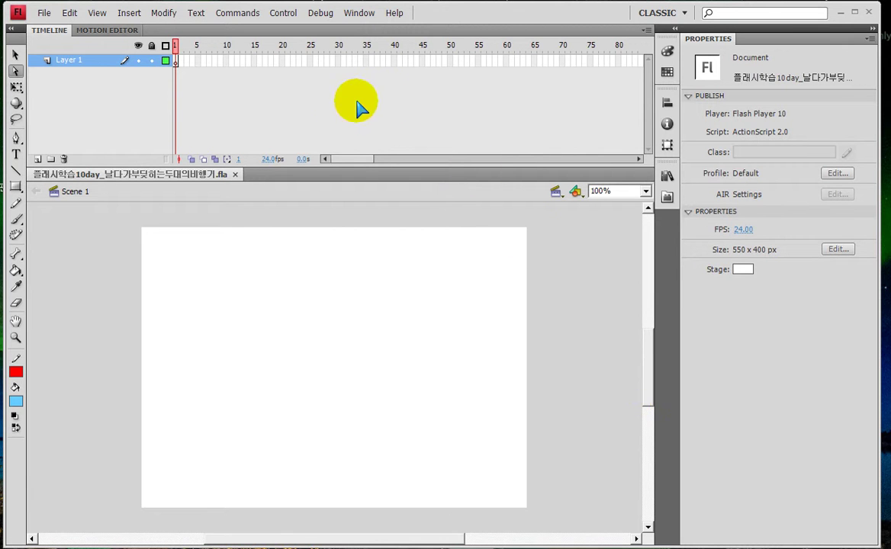
# - Import Sky1.jpg and Airplane1.png from the 제14강 folder into the library
pyautogui.click(43, 13)
pyautogui.click(114, 196)
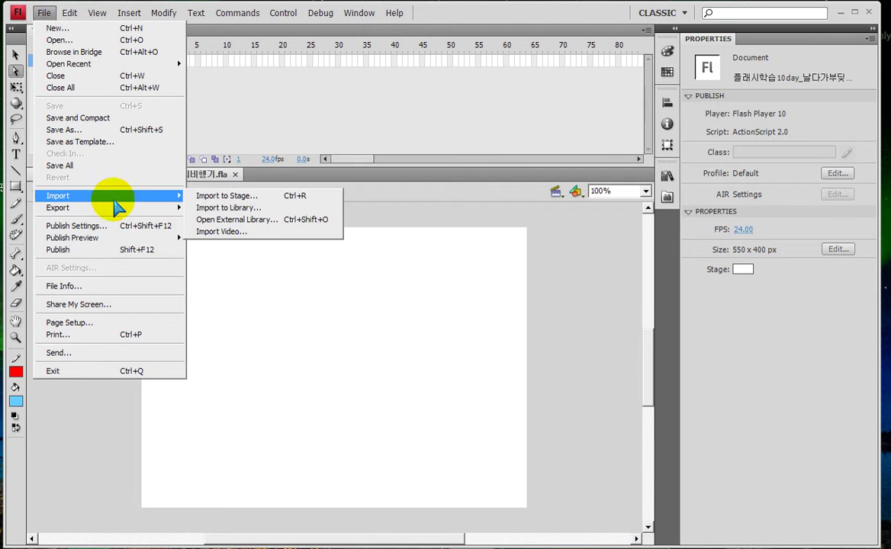
pyautogui.click(254, 206)
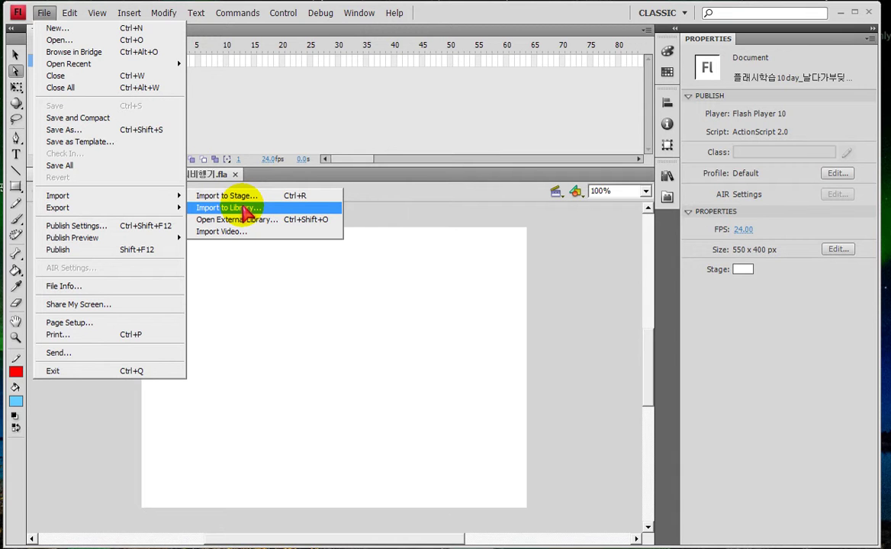
pyautogui.click(245, 207)
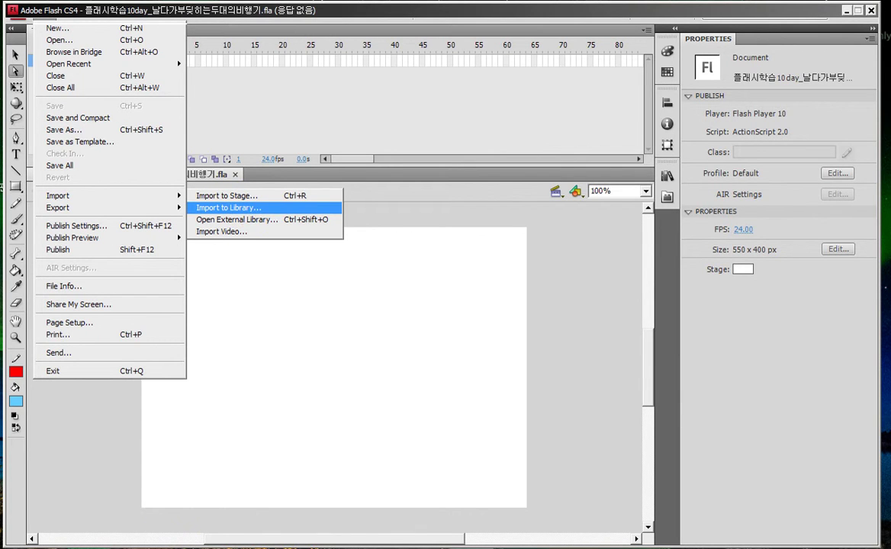
pyautogui.click(753, 465)
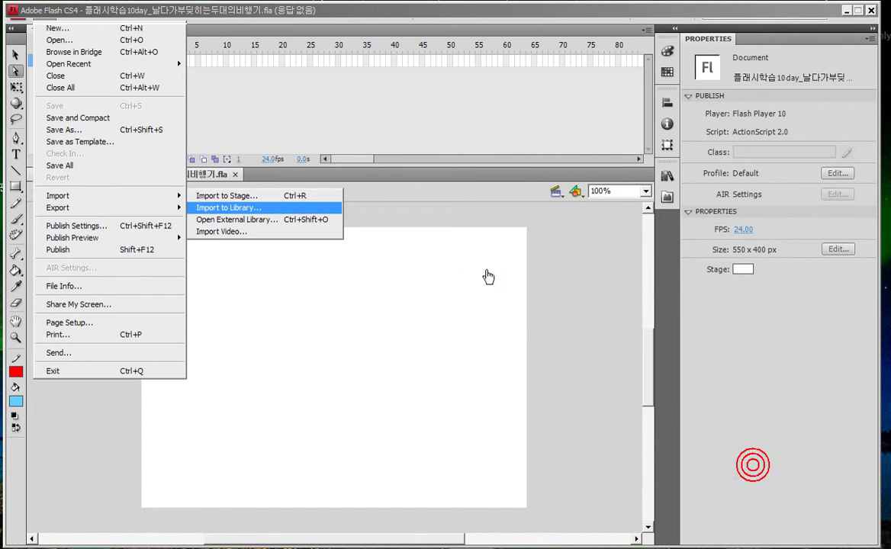
pyautogui.click(535, 295)
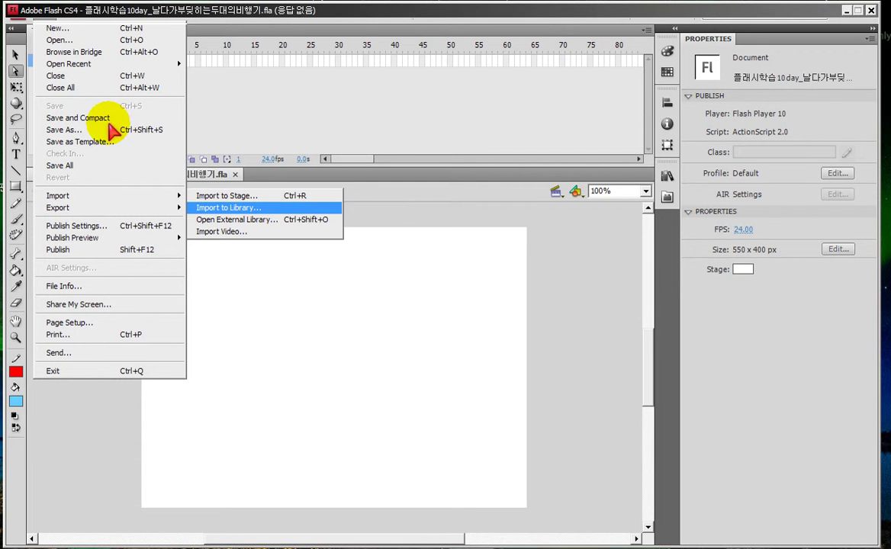
pyautogui.click(199, 207)
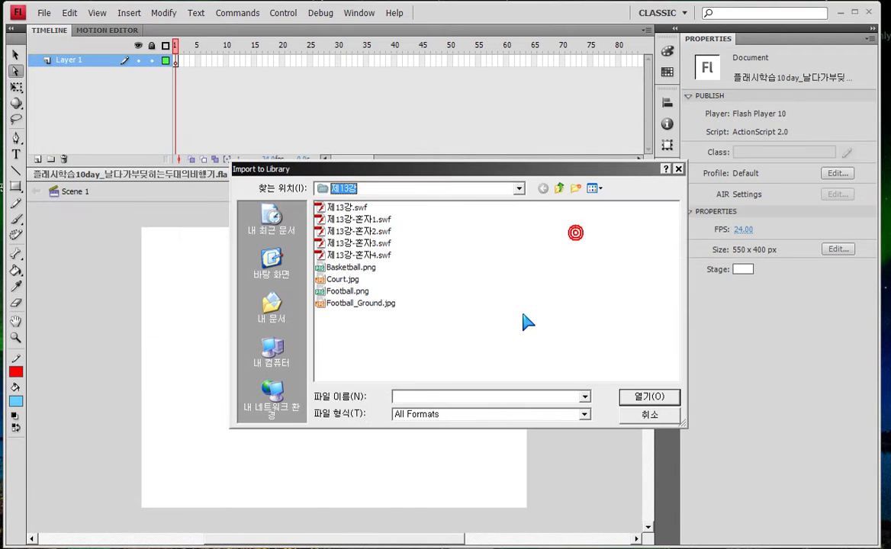
pyautogui.click(559, 188)
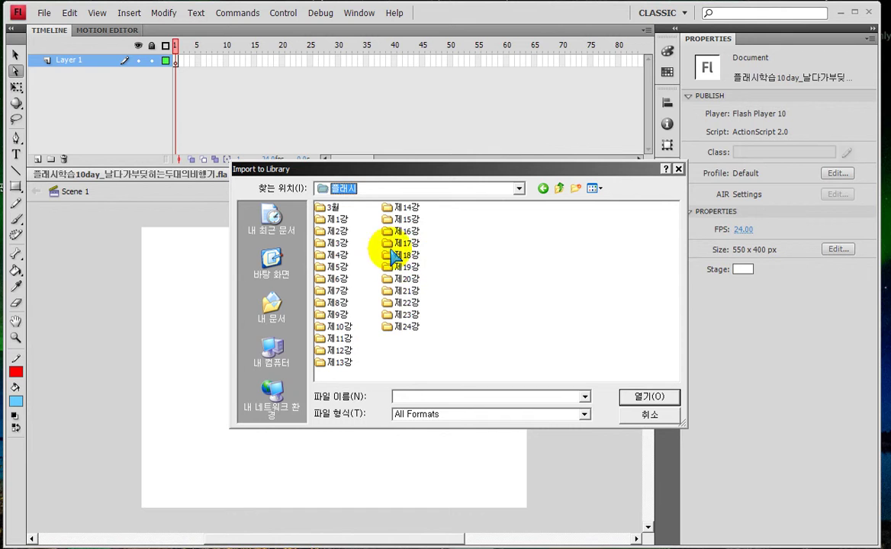
pyautogui.doubleClick(404, 208)
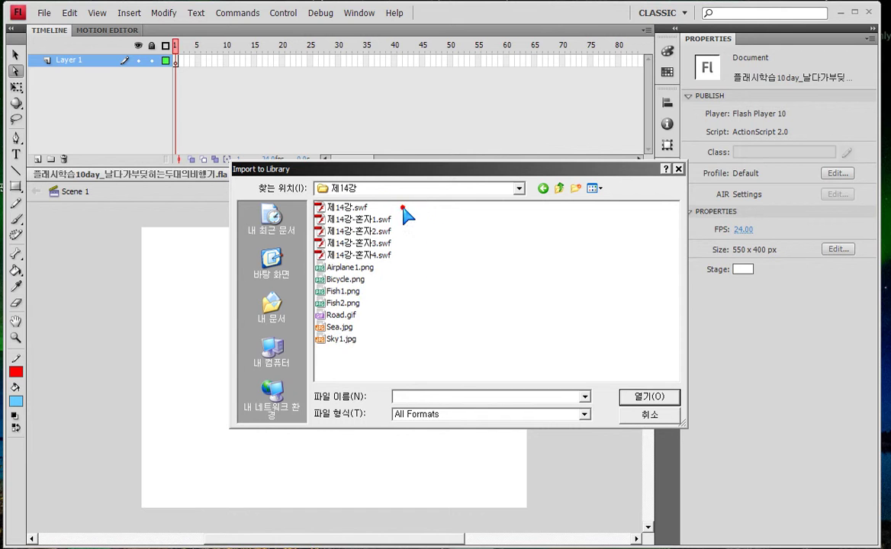
pyautogui.click(329, 339)
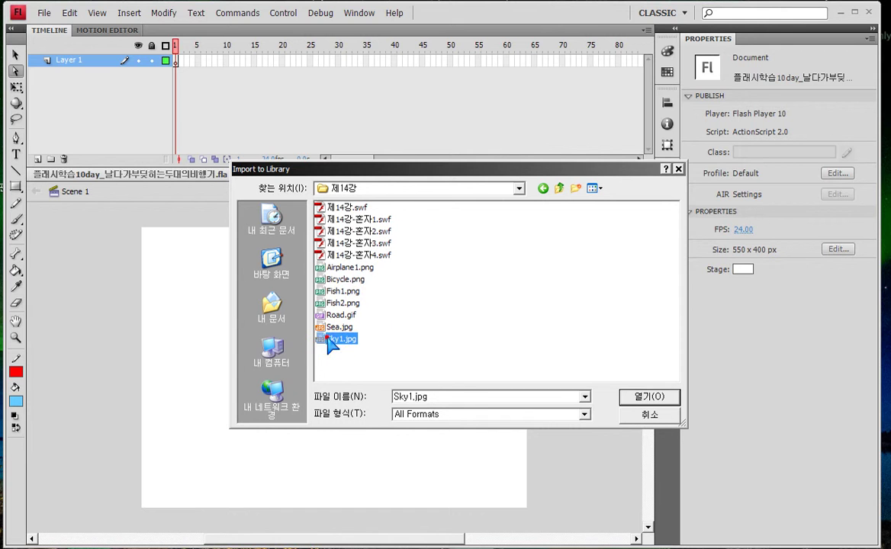
pyautogui.keyDown('ctrl'); pyautogui.click(339, 268); pyautogui.keyUp('ctrl')
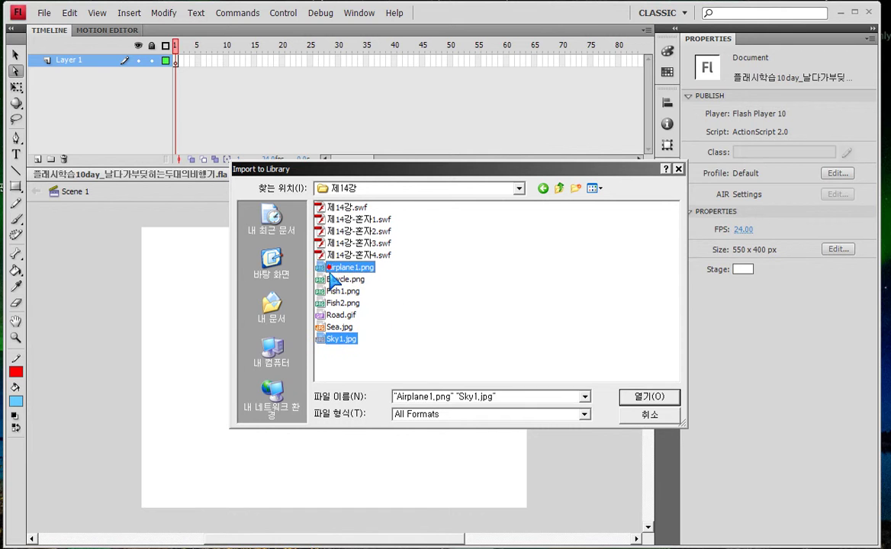
pyautogui.click(645, 398)
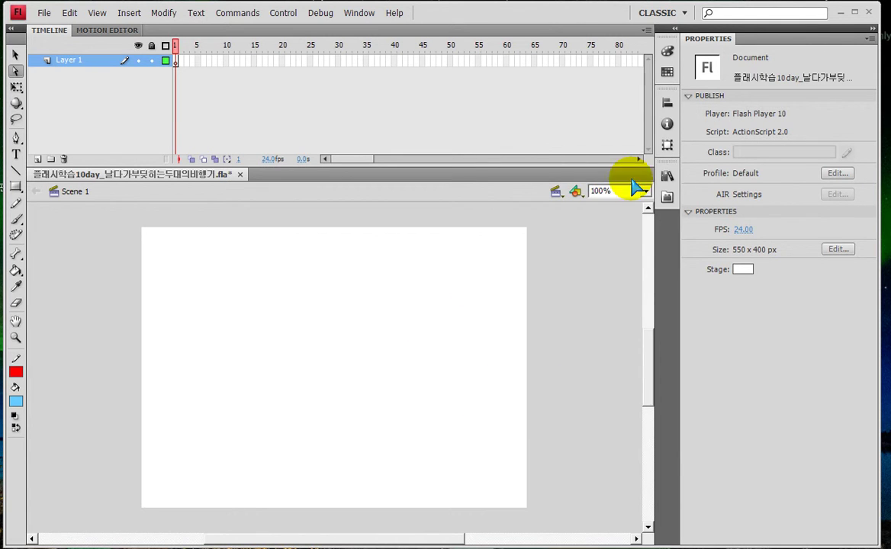
# - Place Sky1.jpg from the library on the stage in Layer 1 as the background
pyautogui.click(668, 176)
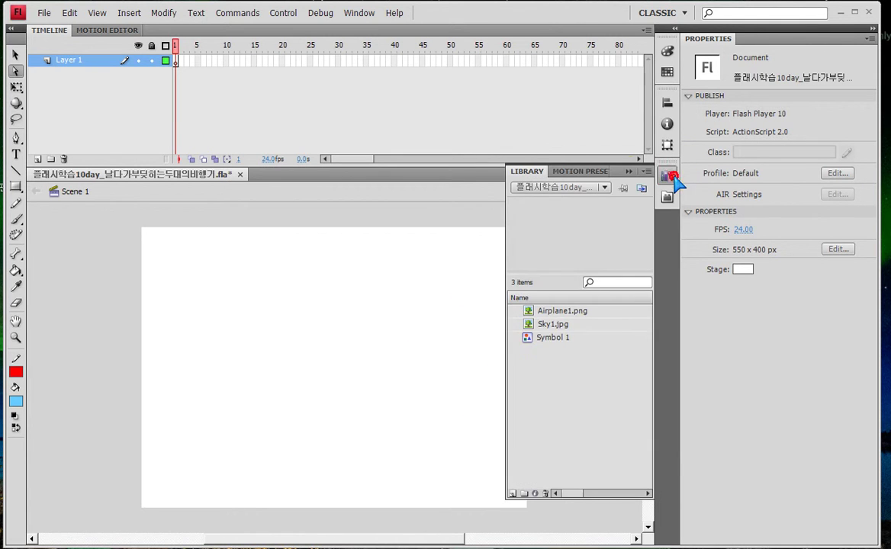
pyautogui.click(548, 324)
pyautogui.moveTo(547, 324); pyautogui.dragTo(337, 371)
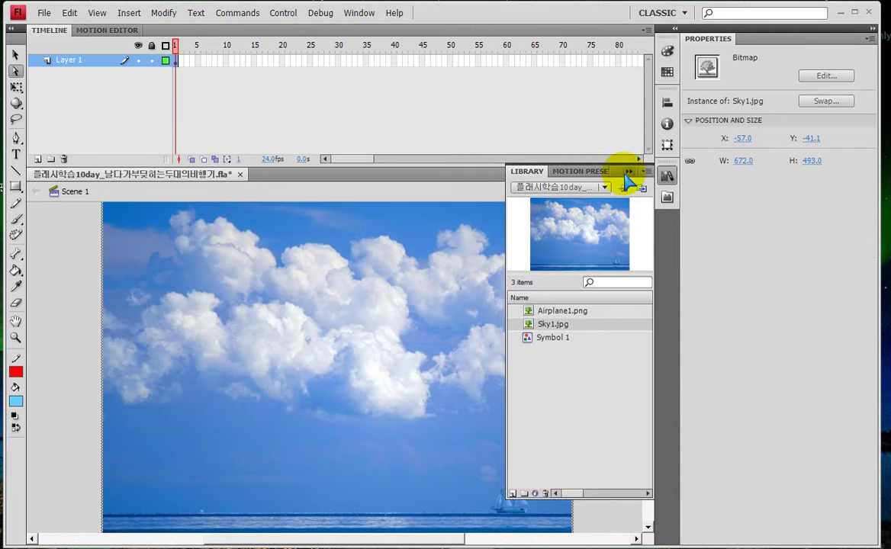
pyautogui.click(624, 174)
pyautogui.hotkey('ctrl', '-')
pyautogui.hotkey('ctrl', '-')
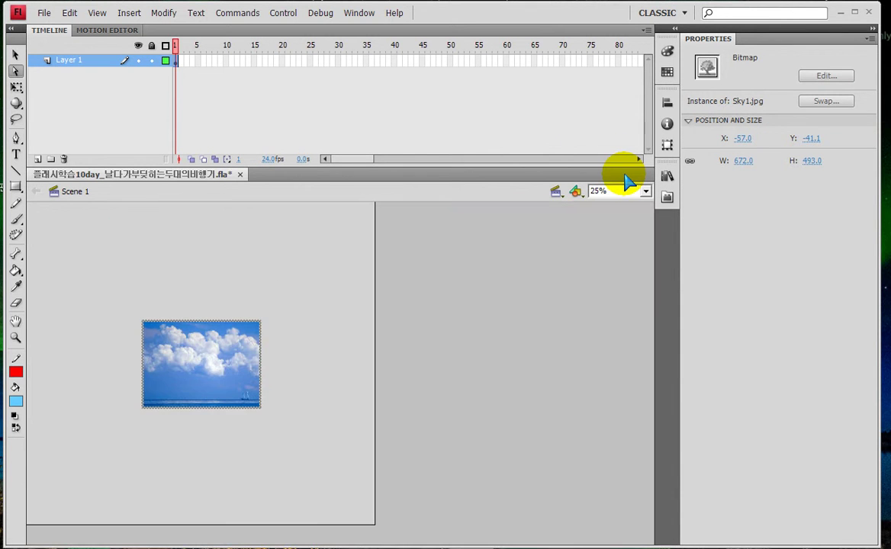
pyautogui.hotkey('ctrl', '=')
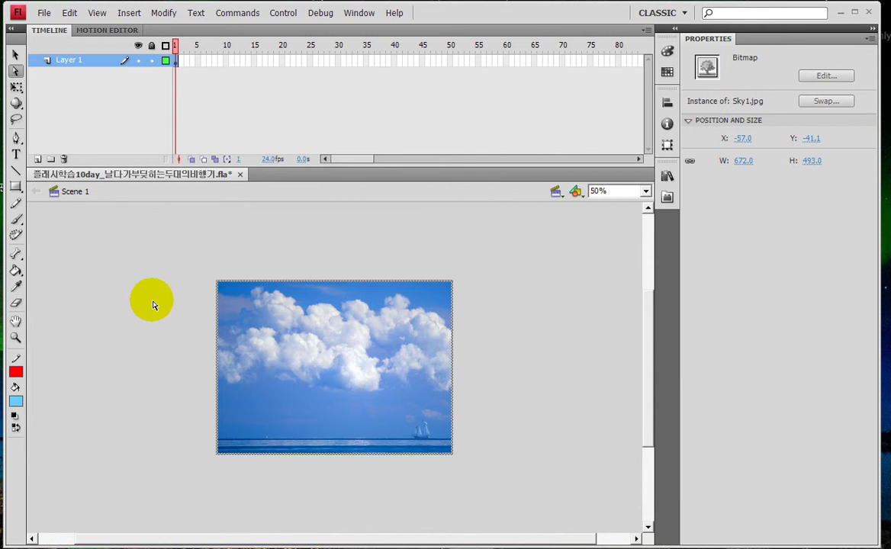
# - Match the sky image's width and height to the stage and center it on the stage horizontally and vertically
pyautogui.click(15, 55)
pyautogui.moveTo(274, 338); pyautogui.dragTo(453, 283)
pyautogui.moveTo(467, 292); pyautogui.dragTo(288, 334)
pyautogui.click(668, 103)
pyautogui.click(667, 103)
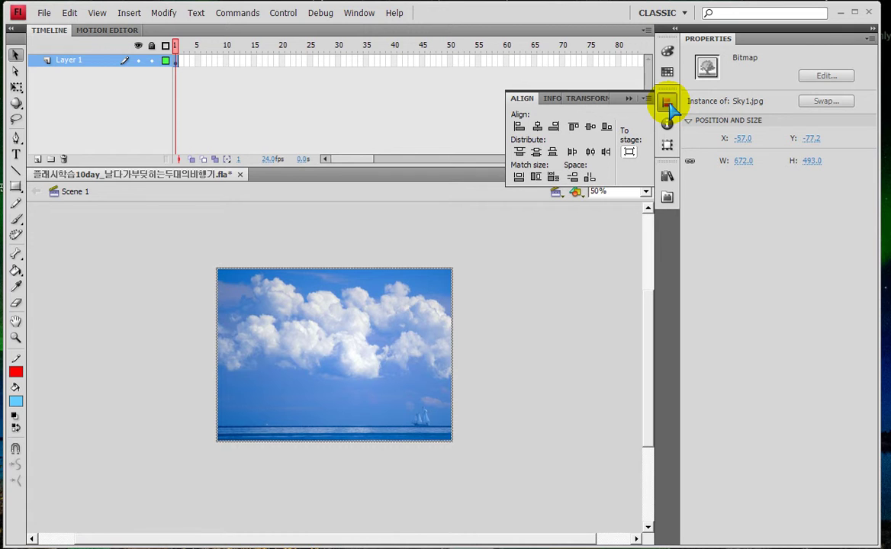
pyautogui.click(627, 151)
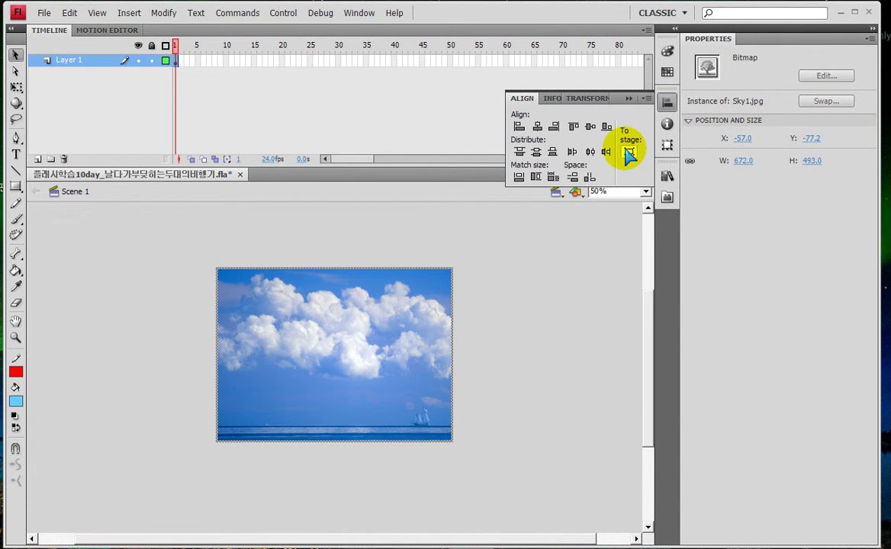
pyautogui.click(555, 180)
pyautogui.click(537, 126)
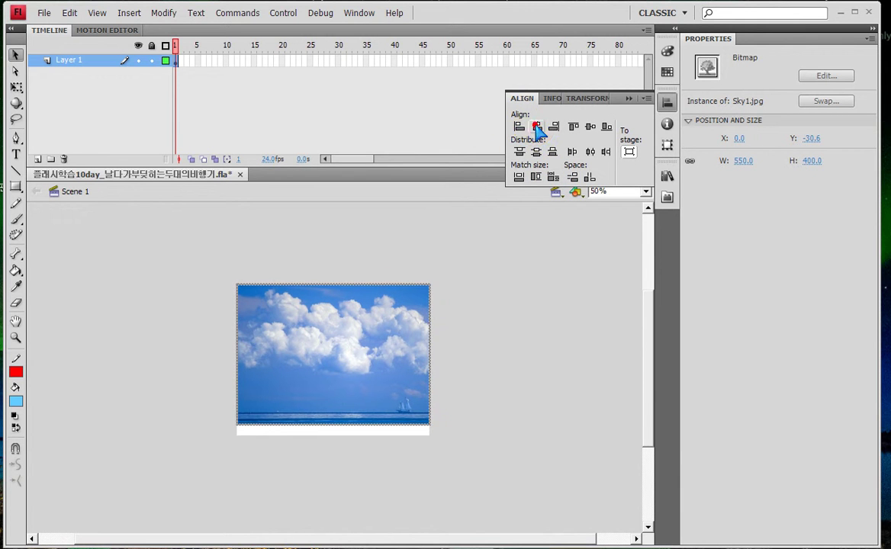
pyautogui.click(590, 127)
# - Lock the background layer and set the timeline's frame display to Large
pyautogui.click(152, 60)
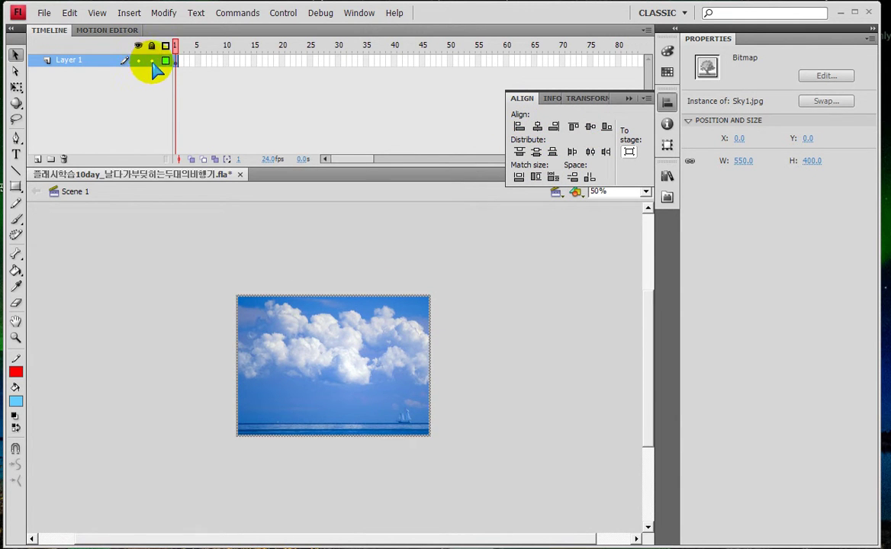
pyautogui.click(647, 29)
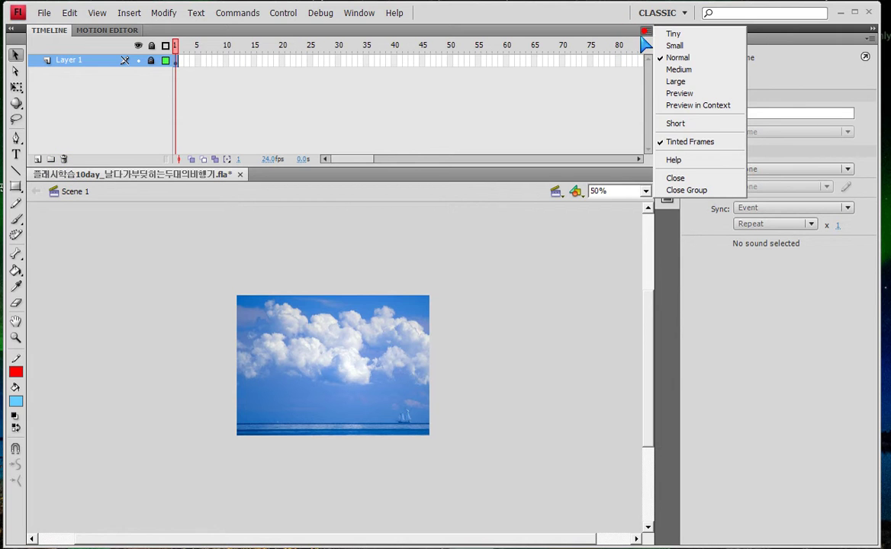
pyautogui.click(675, 81)
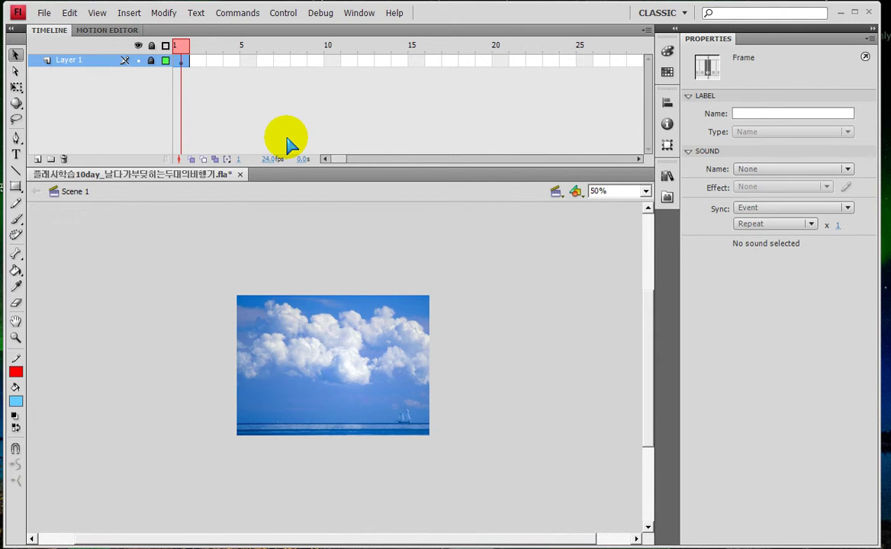
# - Add a new layer above the background and place the airplane graphic Symbol 1 from the library on it
pyautogui.click(37, 159)
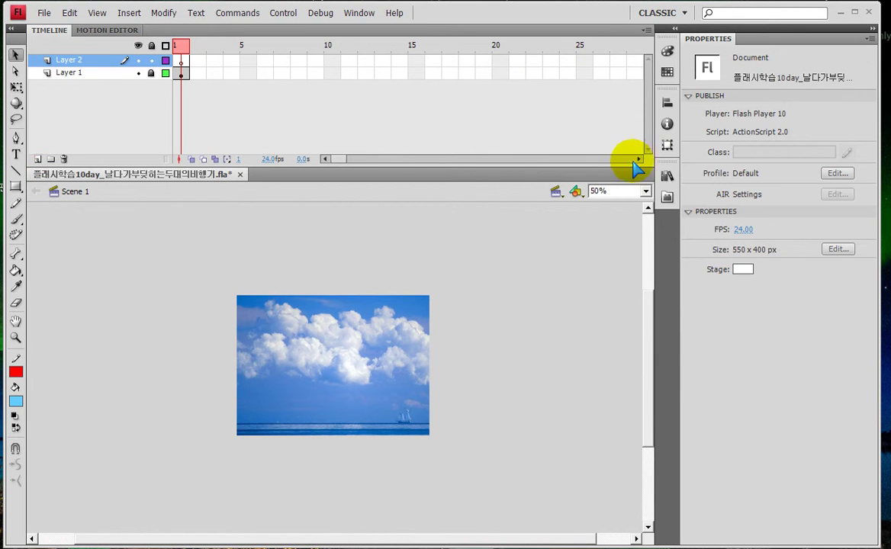
pyautogui.click(667, 177)
pyautogui.click(545, 340)
pyautogui.click(543, 324)
pyautogui.click(545, 338)
pyautogui.click(543, 324)
pyautogui.click(547, 337)
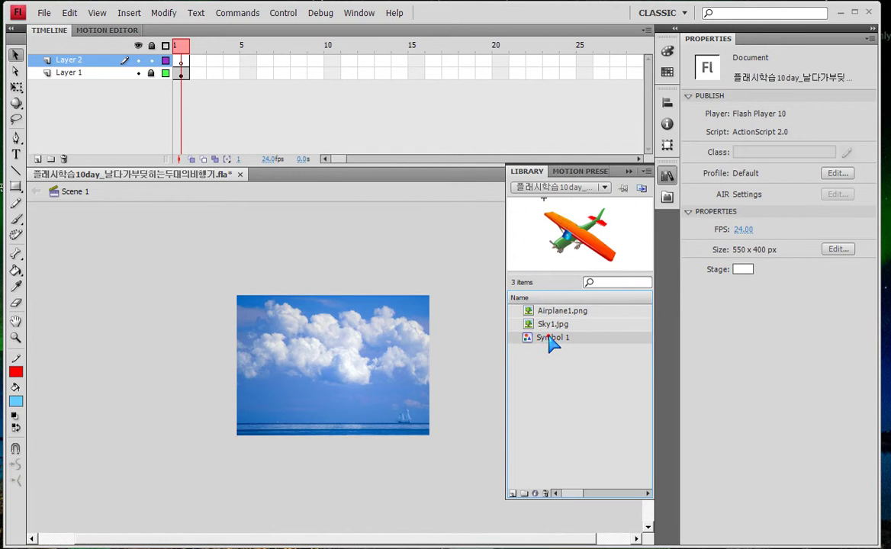
pyautogui.moveTo(533, 225); pyautogui.dragTo(404, 366)
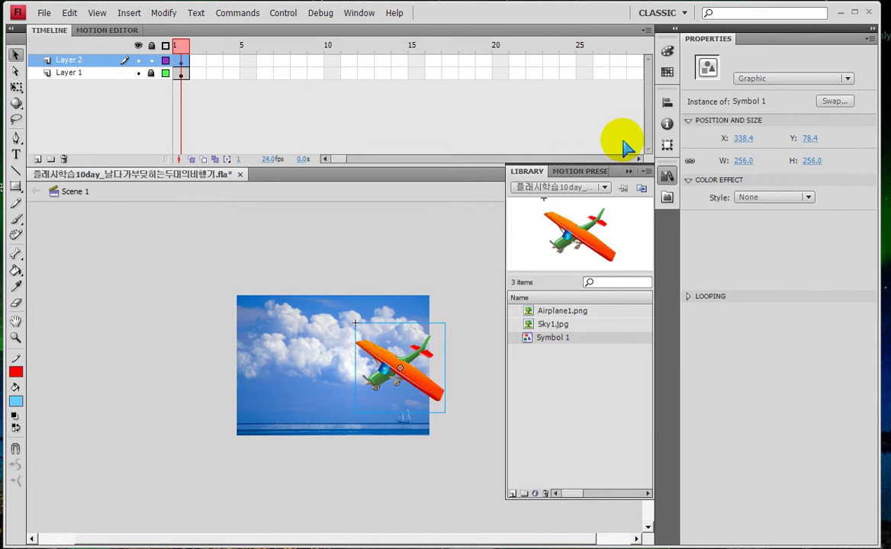
pyautogui.click(629, 172)
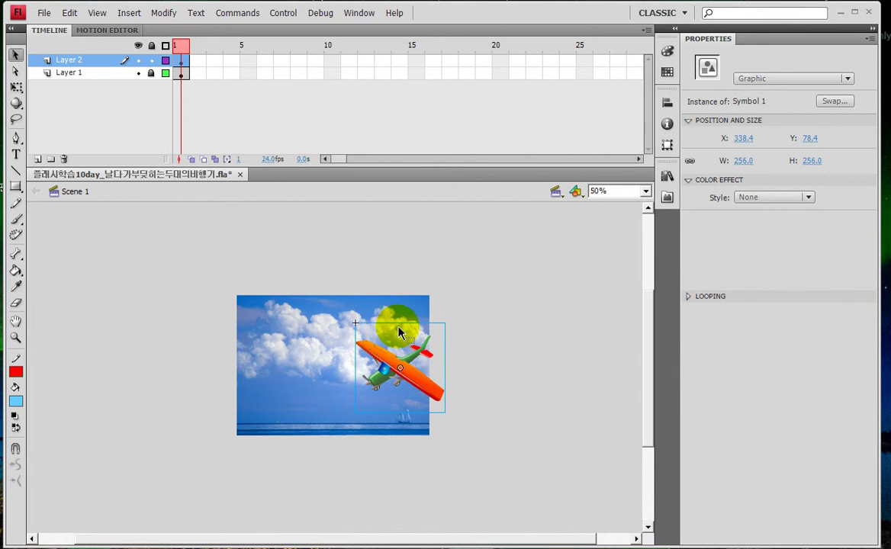
# - Move the airplane just outside the stage's right edge and scale it to 53% in width and height
pyautogui.moveTo(414, 382); pyautogui.dragTo(492, 360)
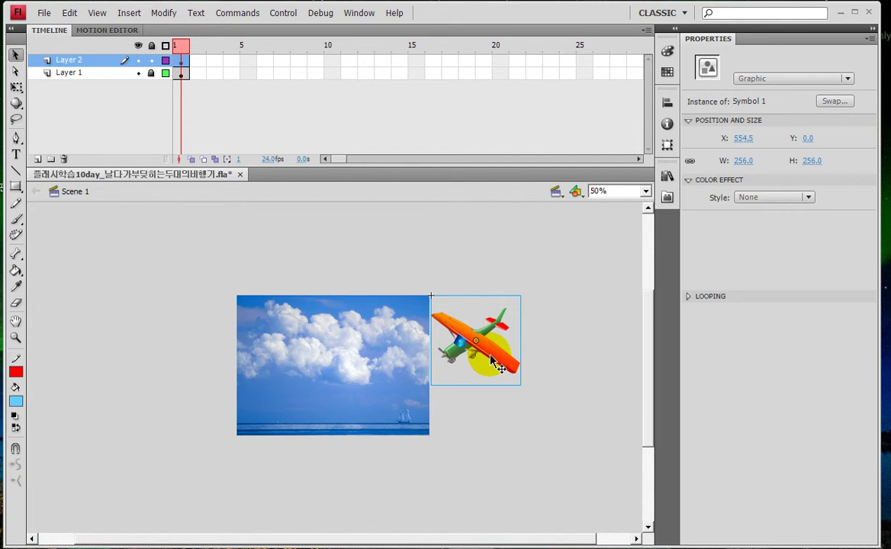
pyautogui.click(668, 144)
pyautogui.click(534, 113)
pyautogui.write('78')
pyautogui.press('Return')
pyautogui.write('53')
pyautogui.press('Return')
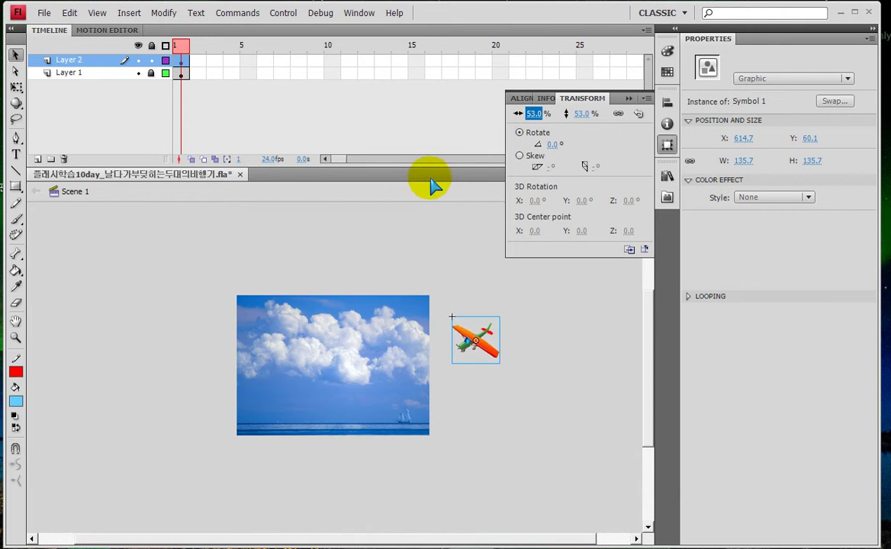
# - Reposition the airplane just outside the stage's upper-right corner, at about X 572, Y 9
pyautogui.hotkey('ctrl', '=')
pyautogui.moveTo(311, 259); pyautogui.dragTo(431, 217)
pyautogui.moveTo(450, 340); pyautogui.dragTo(699, 289)
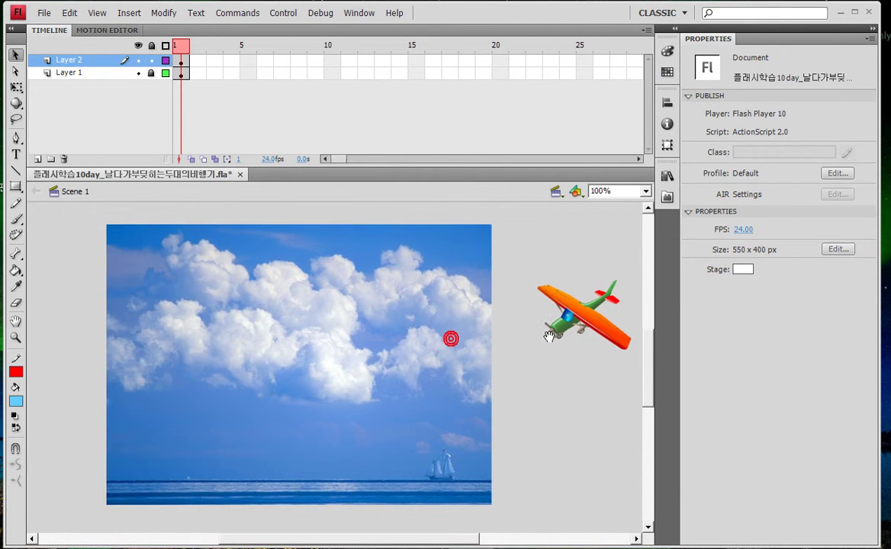
pyautogui.moveTo(592, 328); pyautogui.dragTo(567, 290)
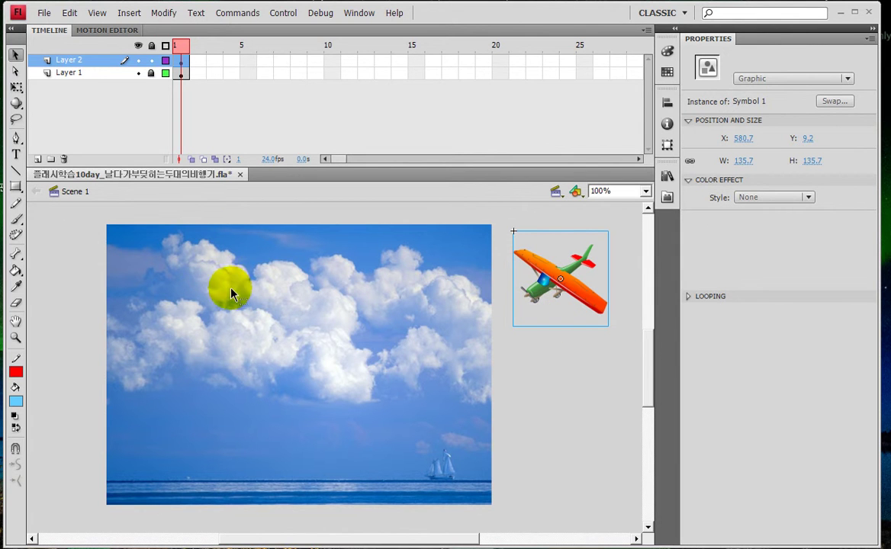
pyautogui.moveTo(563, 292); pyautogui.dragTo(556, 292)
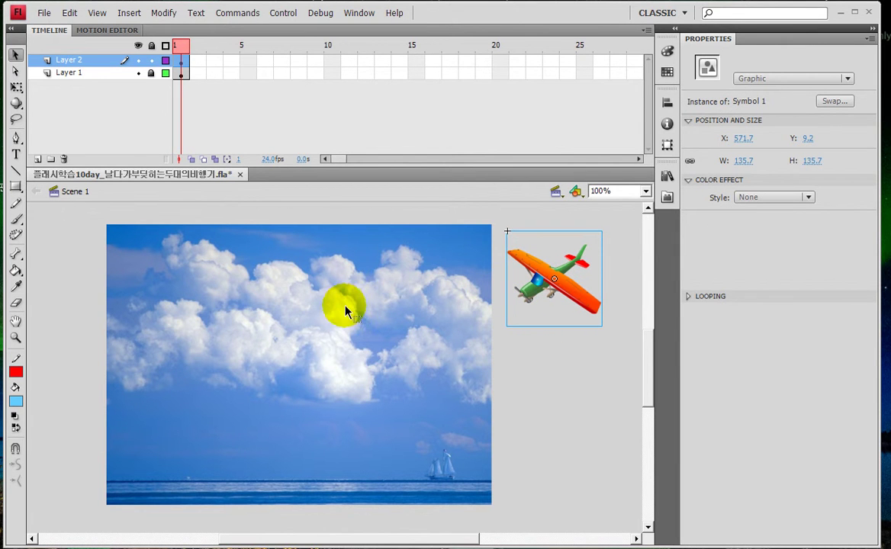
# - Add a new layer on top and place Symbol 1 from the library outside the stage's left edge, about X -268, Y -14
pyautogui.click(37, 159)
pyautogui.press('space')
pyautogui.moveTo(272, 356); pyautogui.dragTo(396, 355)
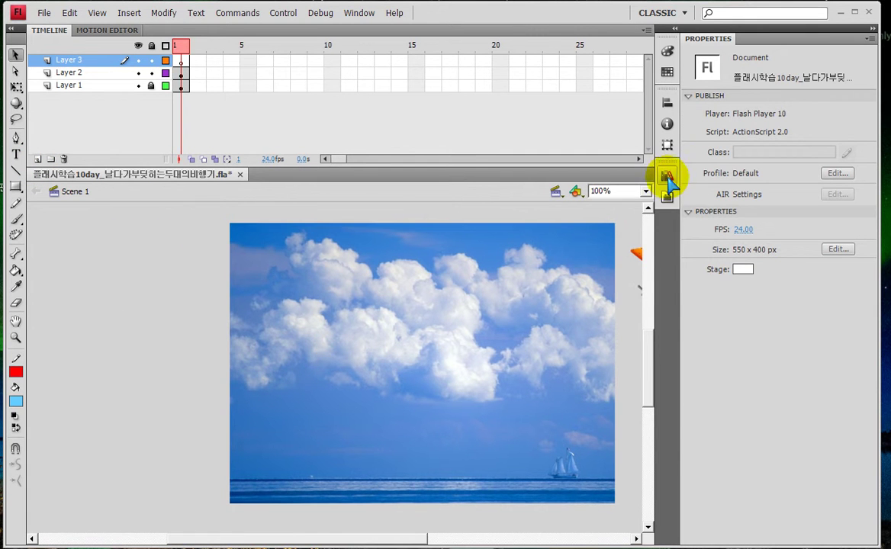
pyautogui.click(667, 177)
pyautogui.moveTo(540, 338); pyautogui.dragTo(125, 303)
pyautogui.click(627, 171)
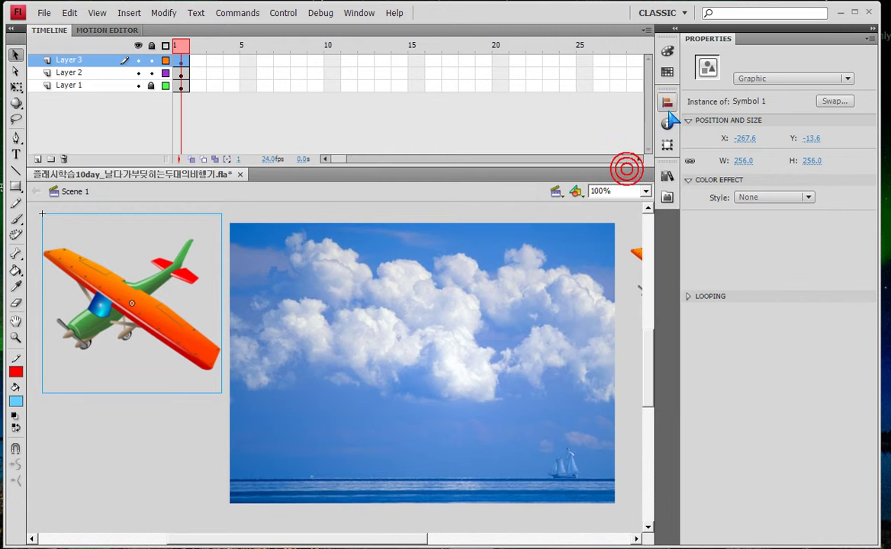
# - Scale the Layer 3 airplane to 43%, then unlink its proportions and mirror it horizontally with a width of -43%
pyautogui.click(667, 103)
pyautogui.click(667, 146)
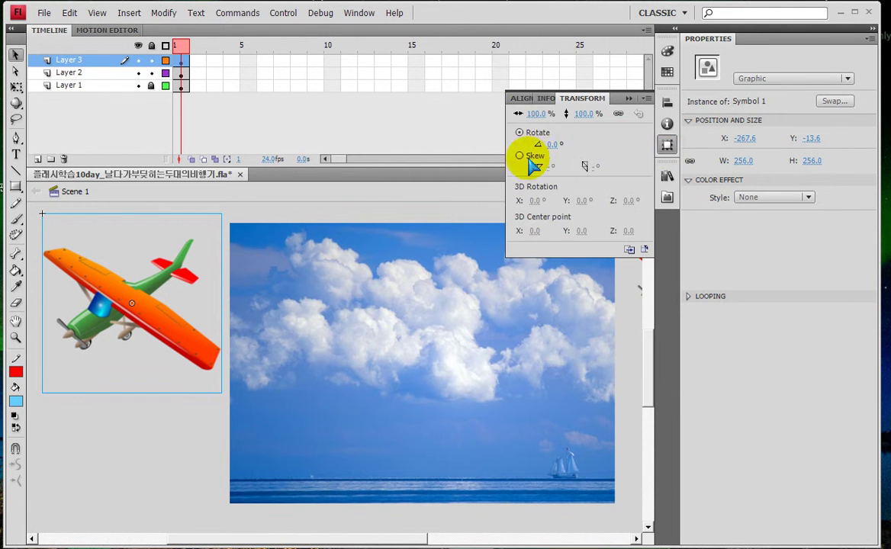
pyautogui.moveTo(536, 115); pyautogui.dragTo(488, 109)
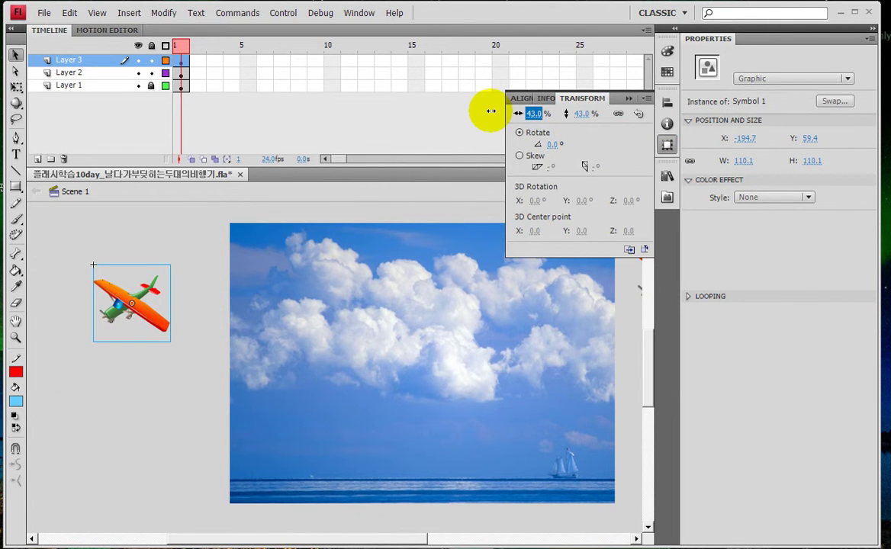
pyautogui.click(618, 113)
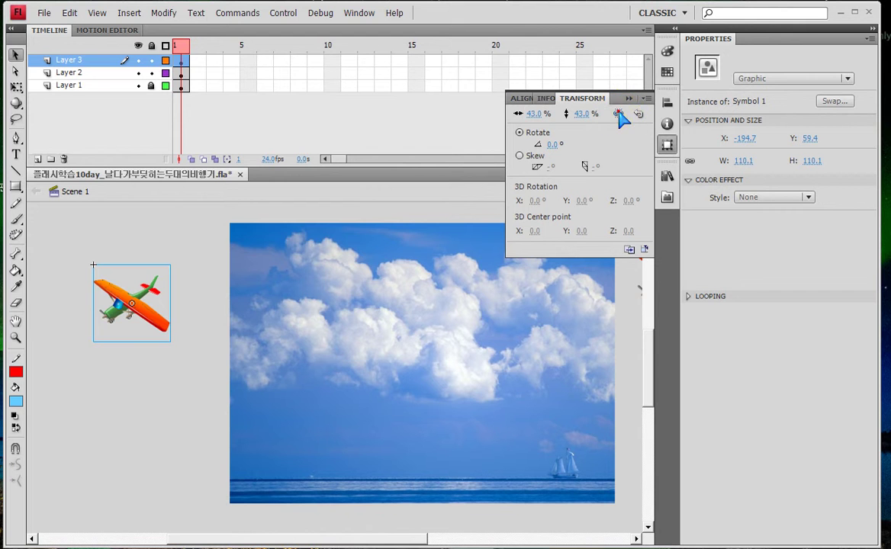
pyautogui.click(533, 113)
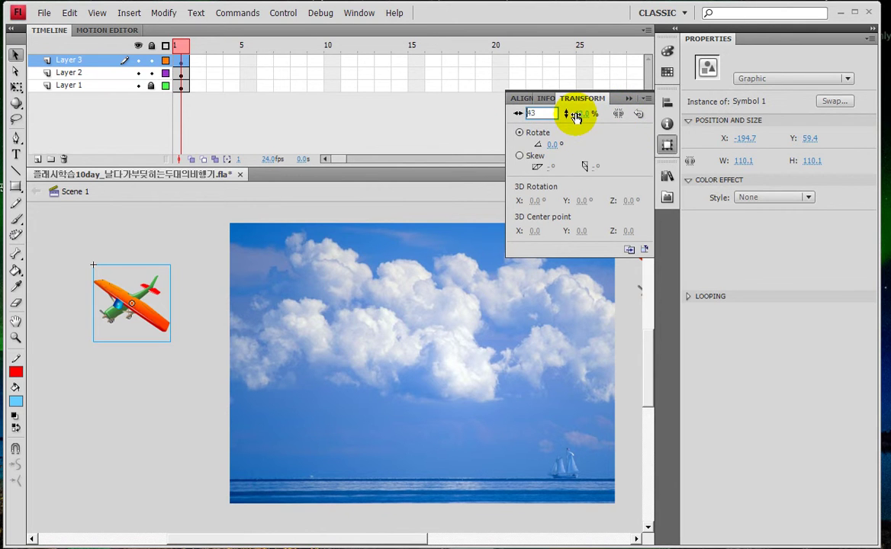
pyautogui.write('-43')
pyautogui.press('Return')
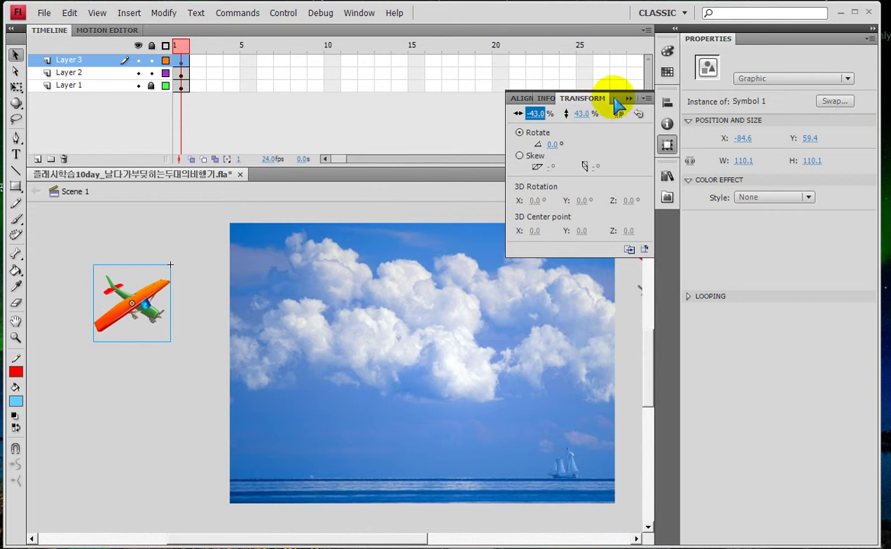
# - Move the mirrored airplane closer to the stage's left edge, at about X -14, Y 88
pyautogui.click(146, 363)
pyautogui.moveTo(148, 299); pyautogui.dragTo(194, 317)
pyautogui.press('space')
pyautogui.moveTo(316, 358); pyautogui.dragTo(197, 366)
# - Shrink the Layer 2 airplane proportionally to about 82 px wide and move it nearer the stage's right edge, about X 566, Y 37
pyautogui.click(563, 276)
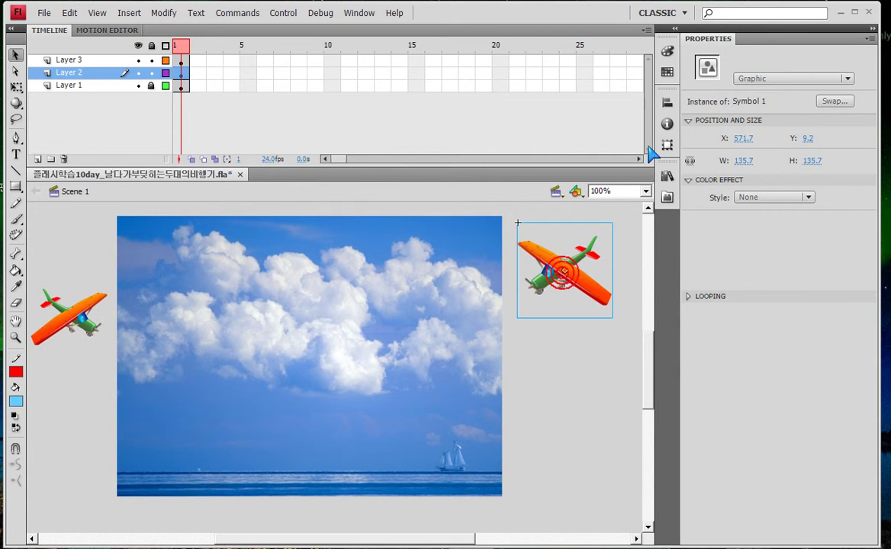
pyautogui.click(667, 144)
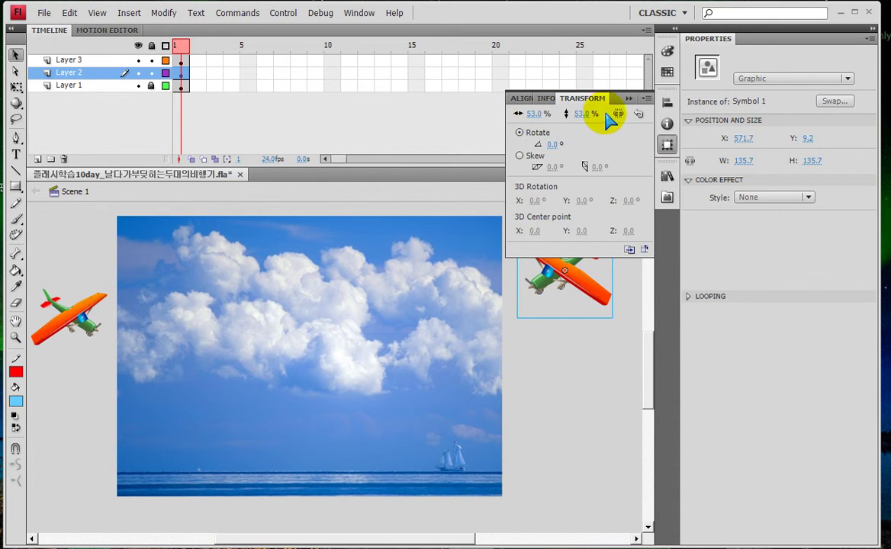
pyautogui.click(618, 113)
pyautogui.moveTo(534, 113); pyautogui.dragTo(519, 115)
pyautogui.moveTo(566, 279); pyautogui.dragTo(541, 279)
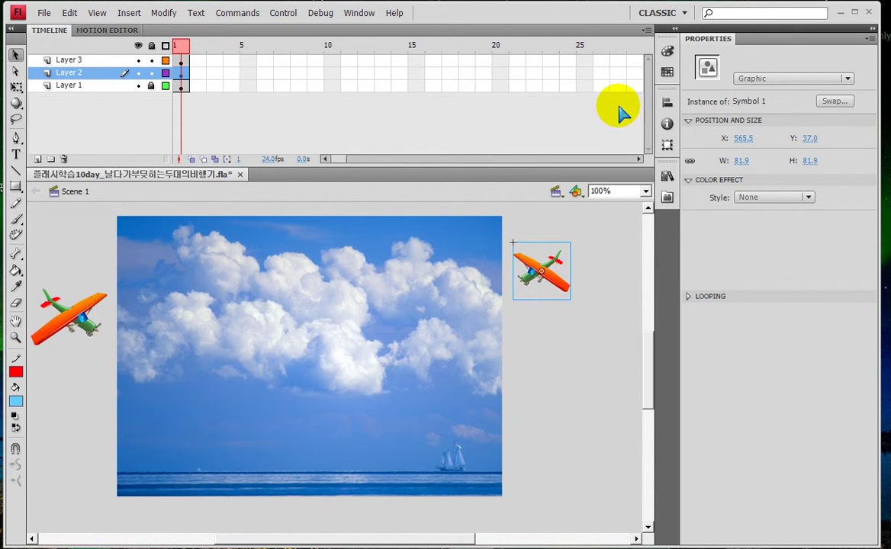
# - Enlarge the mirrored airplane on Layer 3 proportionally to 69%
pyautogui.moveTo(260, 352); pyautogui.dragTo(352, 322)
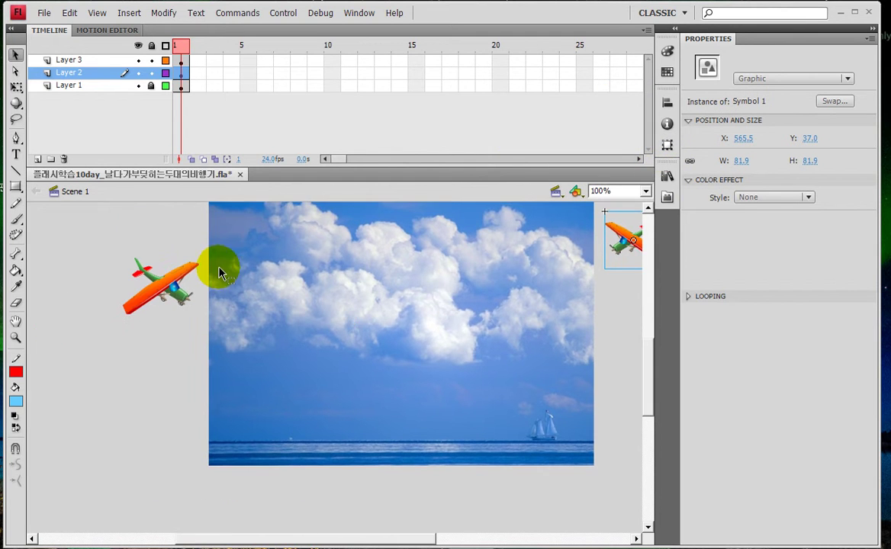
pyautogui.click(143, 287)
pyautogui.click(667, 145)
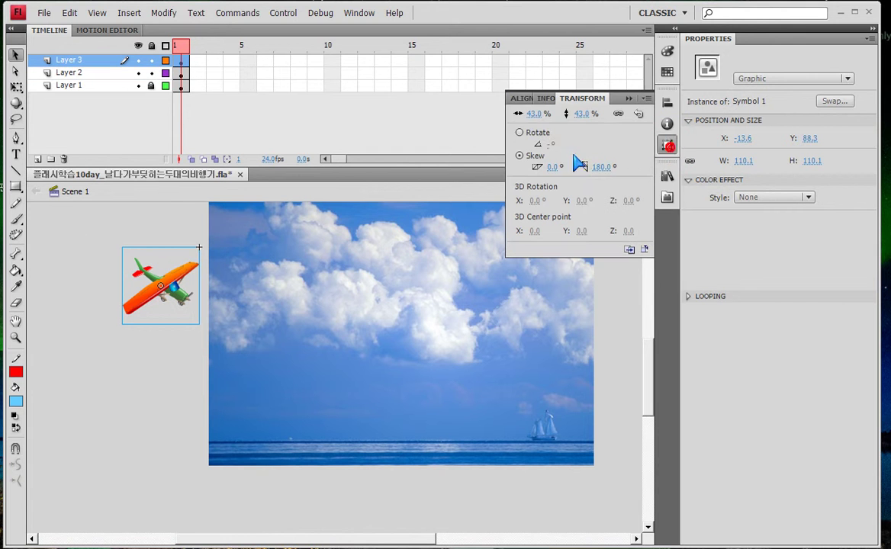
pyautogui.moveTo(534, 113)
pyautogui.mouseDown()
pyautogui.moveTo(563, 114)
pyautogui.moveTo(550, 114)
pyautogui.mouseUp()
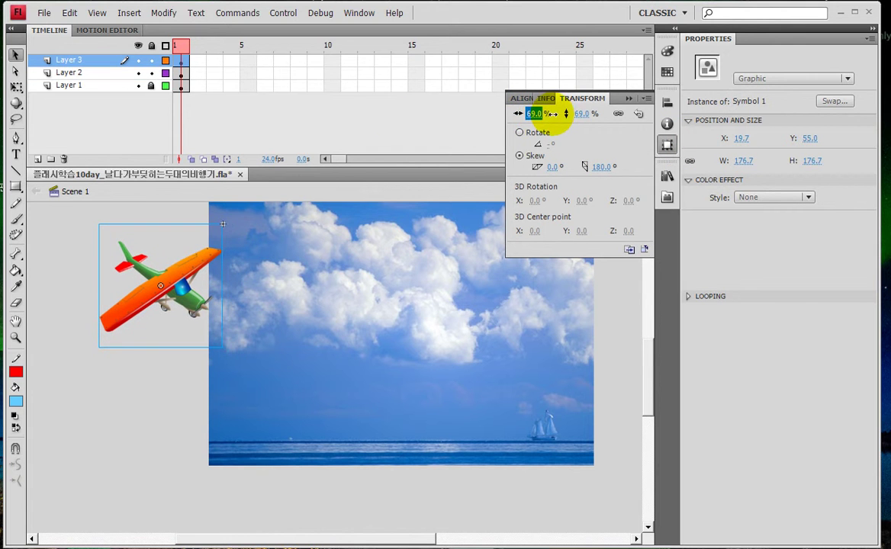
# - Rotate the mirrored airplane until its fuselage points almost level toward the stage, and move it lower beside the stage's left edge
pyautogui.click(16, 86)
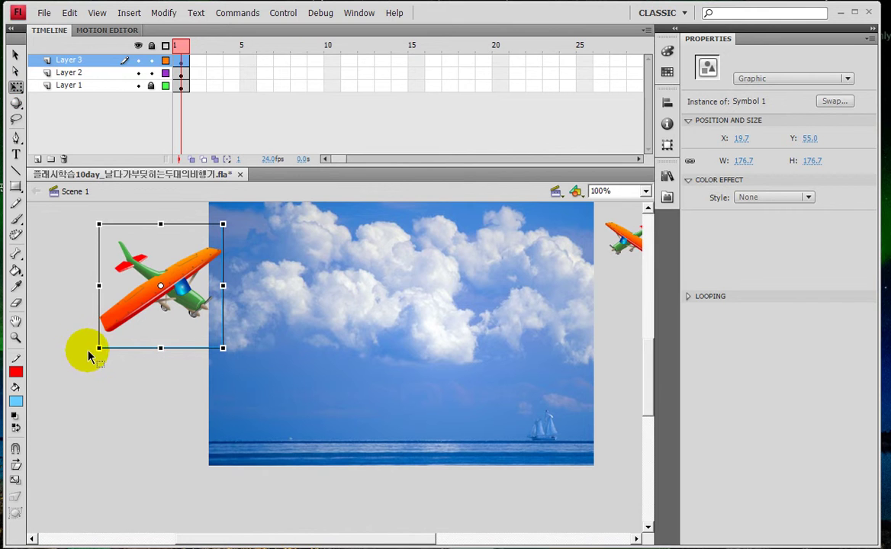
pyautogui.moveTo(95, 348); pyautogui.dragTo(172, 392)
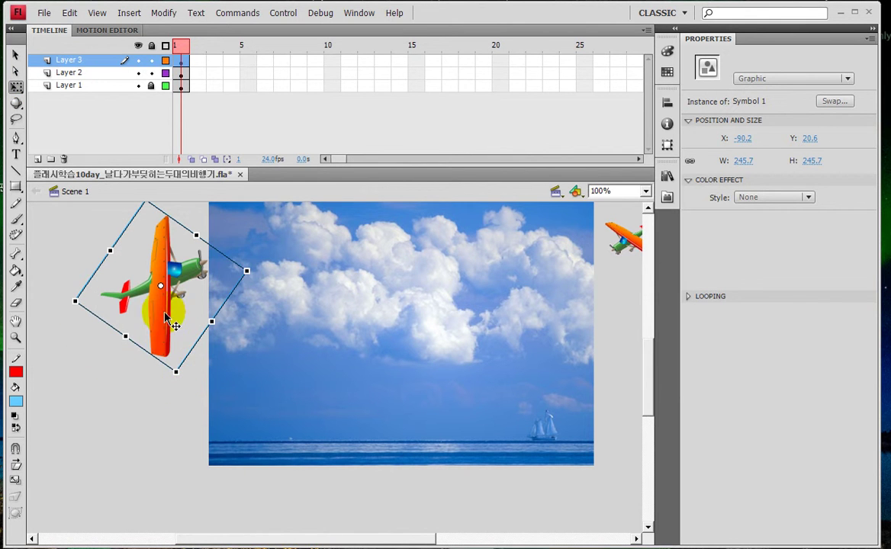
pyautogui.moveTo(251, 268); pyautogui.dragTo(219, 342)
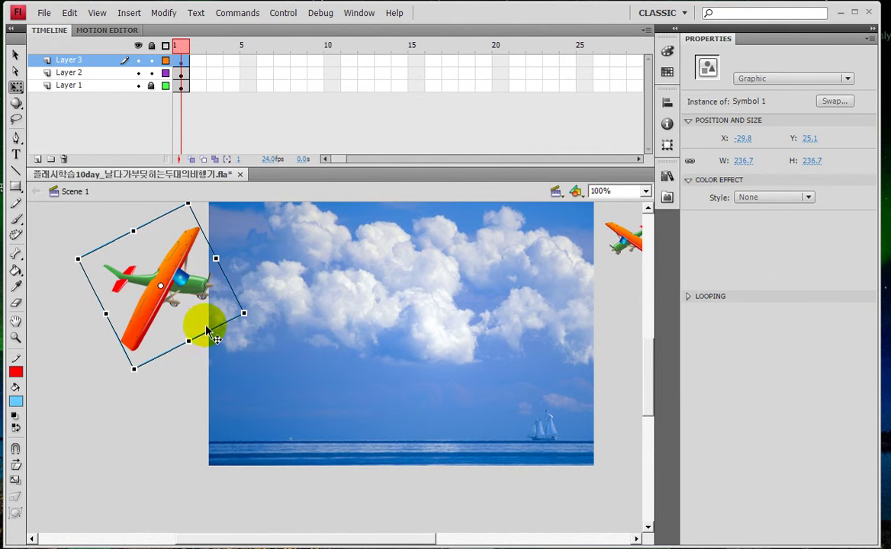
pyautogui.moveTo(183, 276); pyautogui.dragTo(154, 341)
pyautogui.click(154, 340)
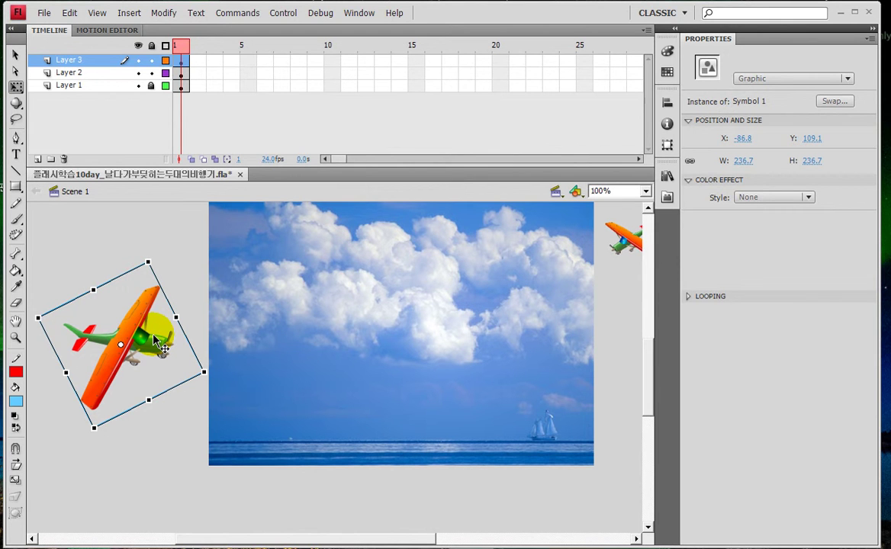
pyautogui.moveTo(149, 260); pyautogui.dragTo(155, 265)
pyautogui.moveTo(144, 309); pyautogui.dragTo(156, 326)
# - Insert a keyframe at frame 20 of Layer 2 and move its airplane to mid-stage, at about X 262, Y 193
pyautogui.moveTo(185, 73); pyautogui.dragTo(183, 77)
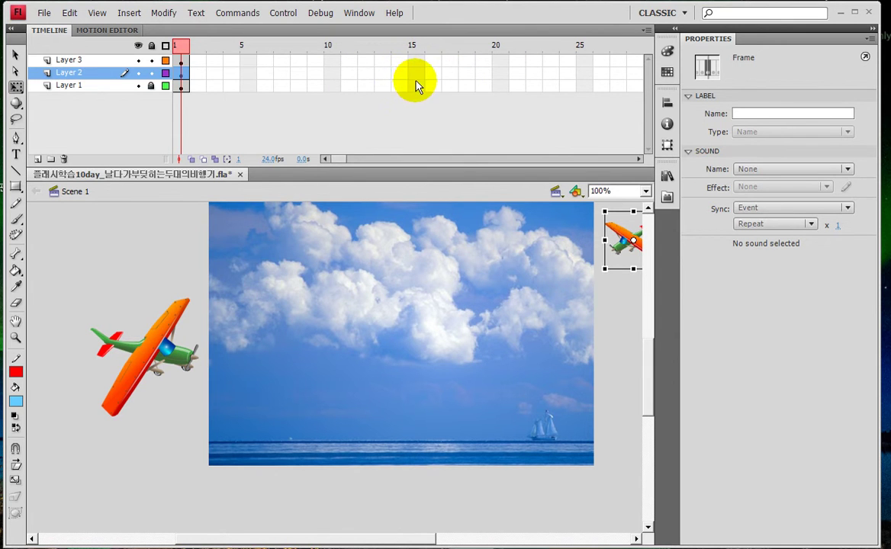
pyautogui.click(500, 75)
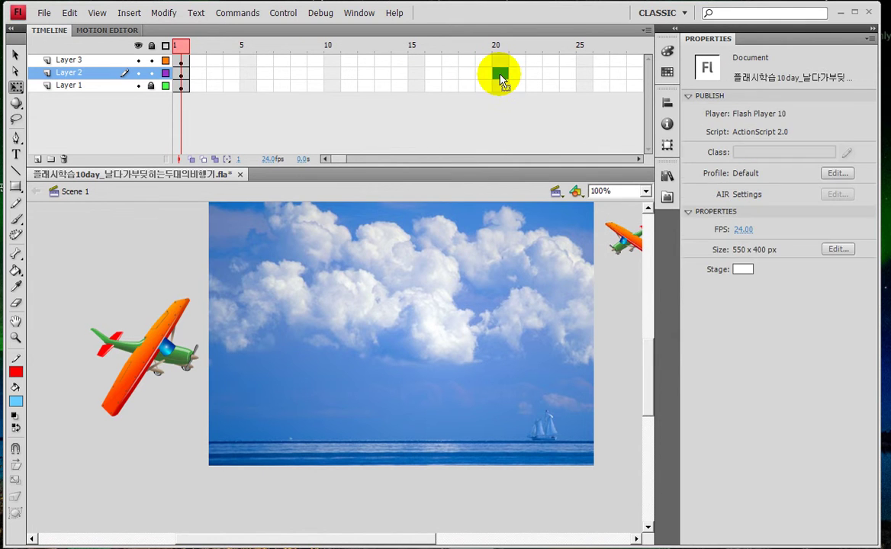
pyautogui.press('F6')
pyautogui.moveTo(632, 234); pyautogui.dragTo(418, 344)
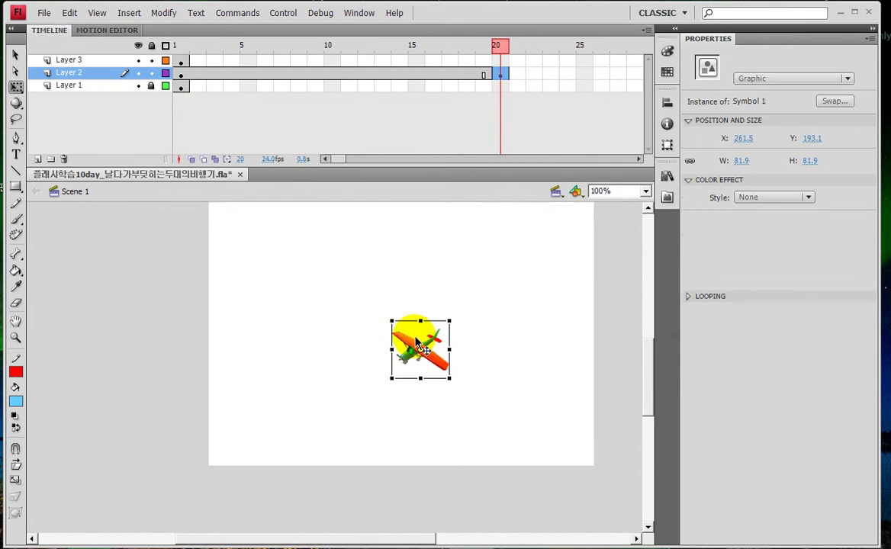
# - Scale the frame 20 airplane on Layer 2 to 75% in width and height
pyautogui.click(667, 144)
pyautogui.moveTo(532, 116); pyautogui.dragTo(569, 128)
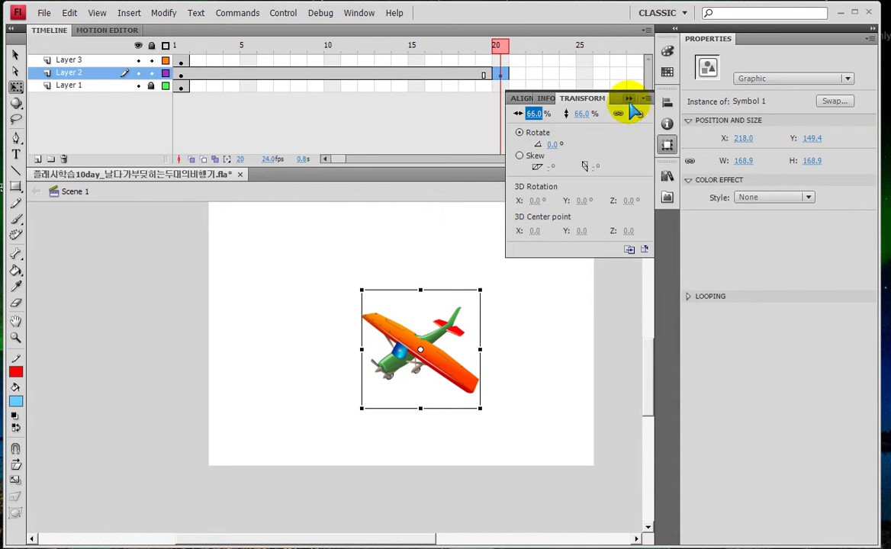
pyautogui.click(628, 98)
pyautogui.click(668, 147)
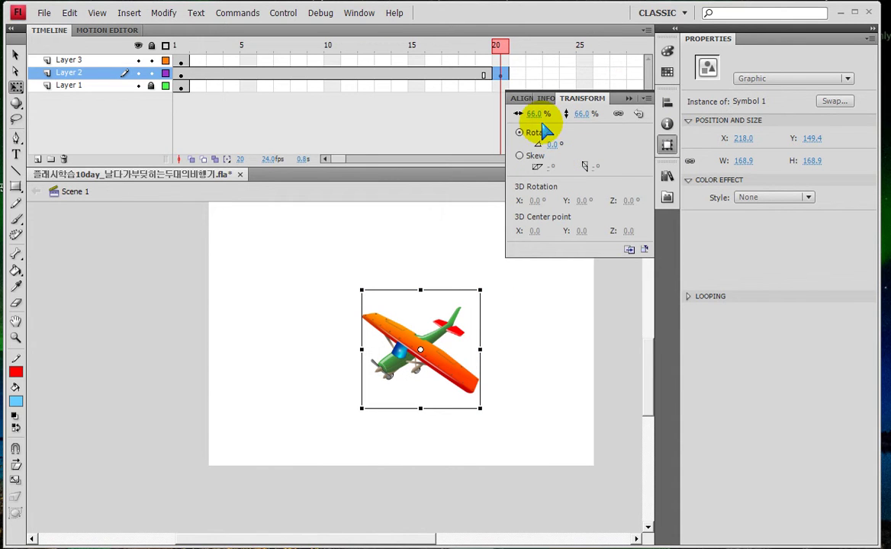
pyautogui.moveTo(533, 114); pyautogui.dragTo(561, 114)
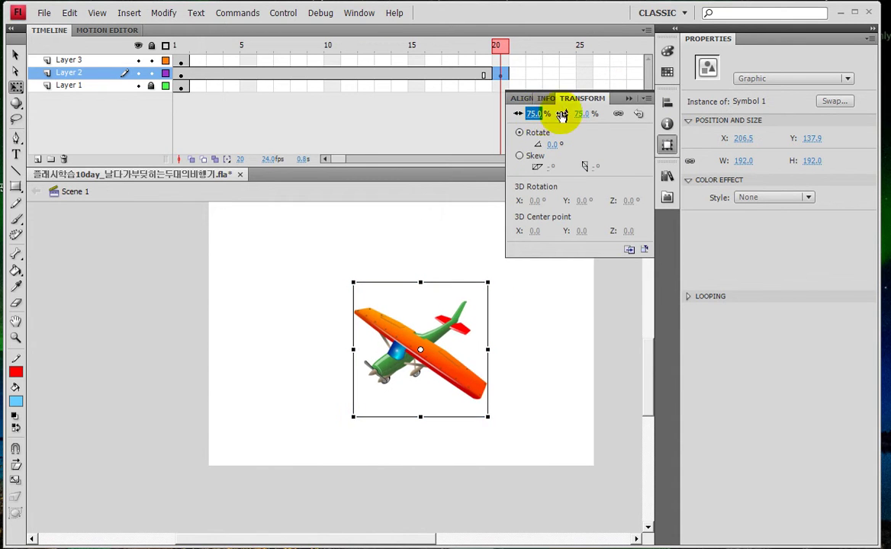
pyautogui.click(627, 98)
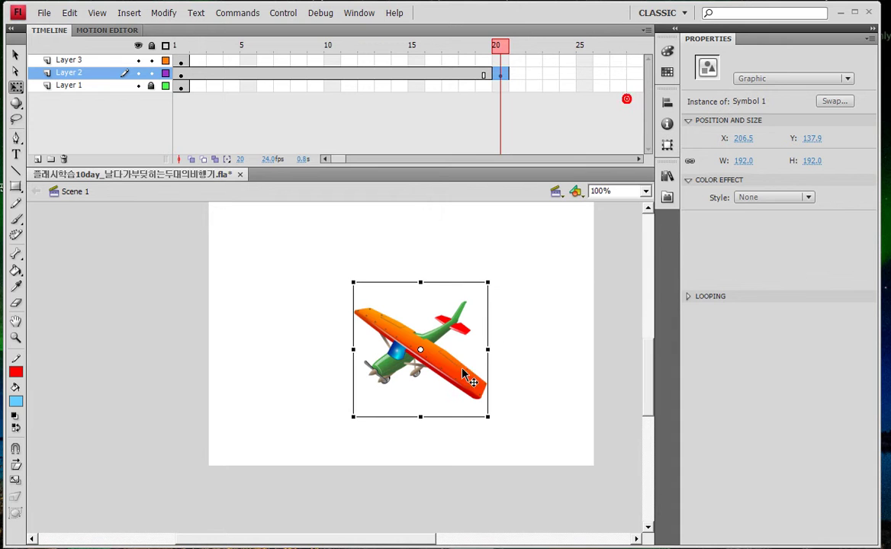
# - Extend the Layer 1 background to frame 20 and create a classic tween between Layer 2's keyframes
pyautogui.click(500, 86)
pyautogui.press('F5')
pyautogui.click(365, 74)
pyautogui.rightClick(365, 74)
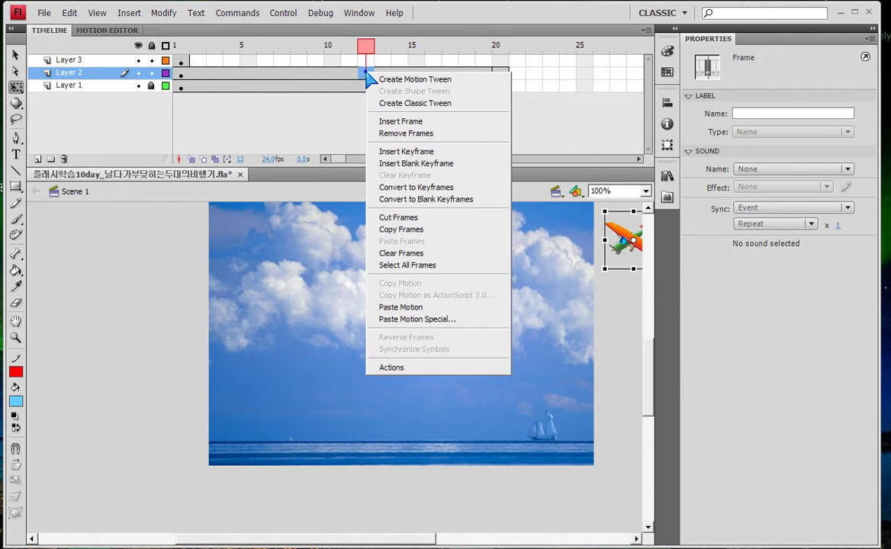
pyautogui.click(398, 102)
# - Play the animation from frame 1 to check the Layer 2 airplane's flight, and return to frame 1
pyautogui.moveTo(183, 46)
pyautogui.mouseDown()
pyautogui.moveTo(483, 56)
pyautogui.moveTo(183, 50)
pyautogui.mouseUp()
pyautogui.press('Return')
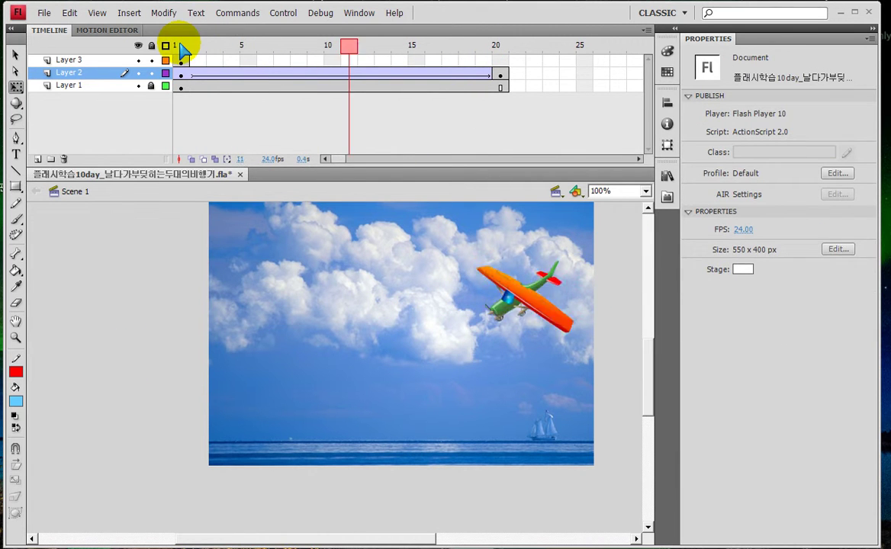
pyautogui.click(180, 44)
pyautogui.press('Return')
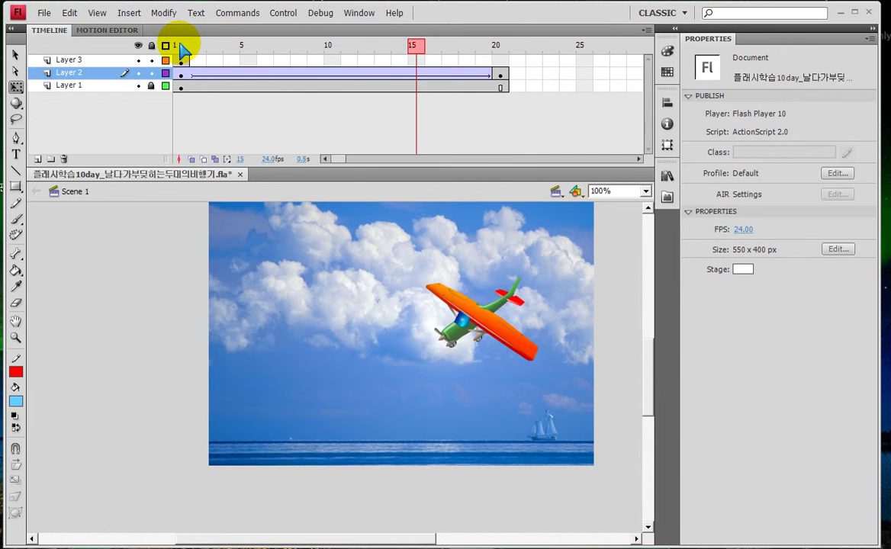
pyautogui.click(180, 45)
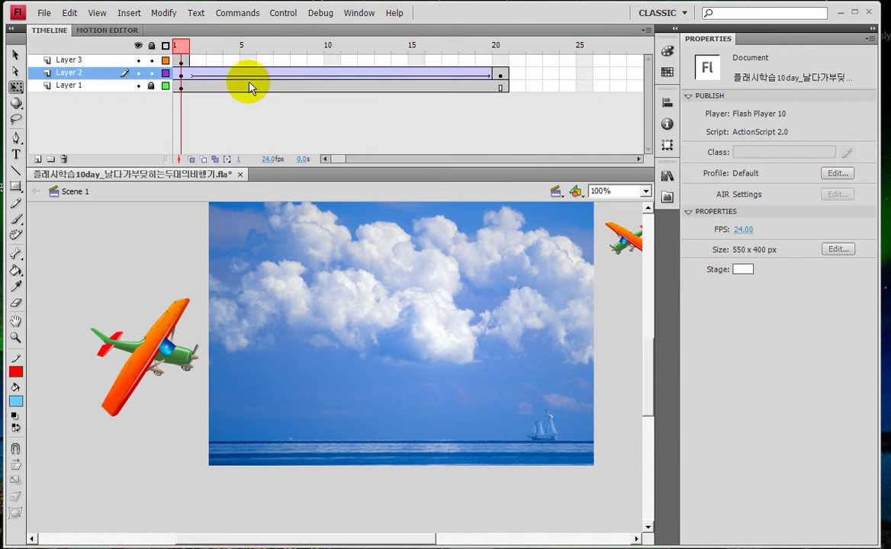
# - Move Layer 3's starting keyframe from frame 1 to frame 10 and scrub through the frames before it
pyautogui.click(178, 61)
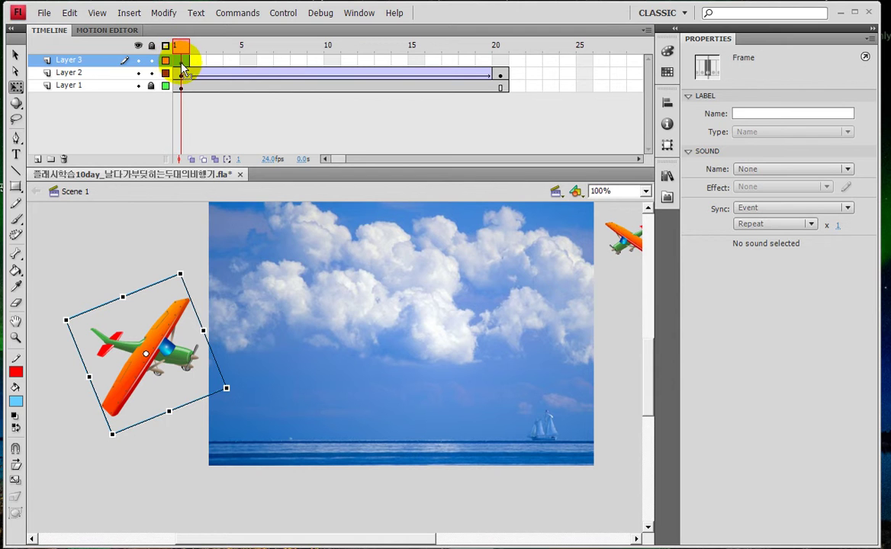
pyautogui.moveTo(323, 47); pyautogui.dragTo(331, 61)
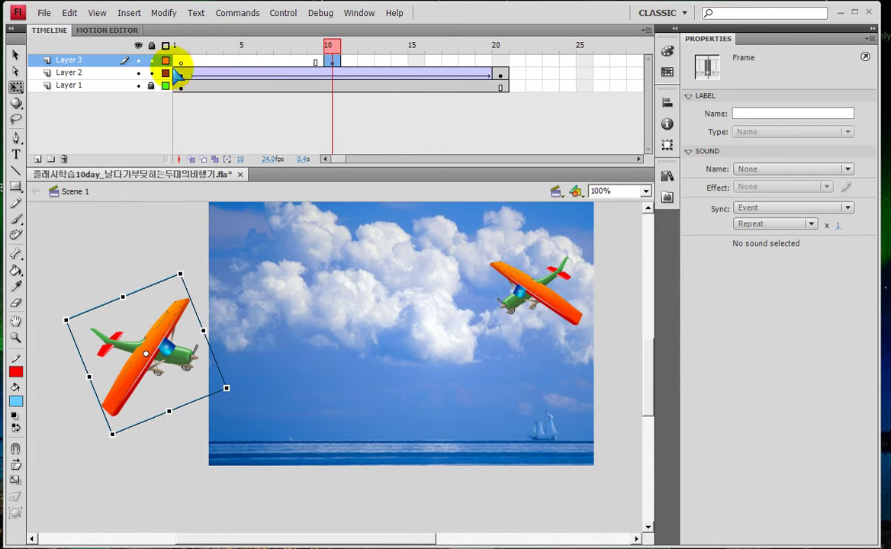
pyautogui.moveTo(180, 46); pyautogui.dragTo(220, 48)
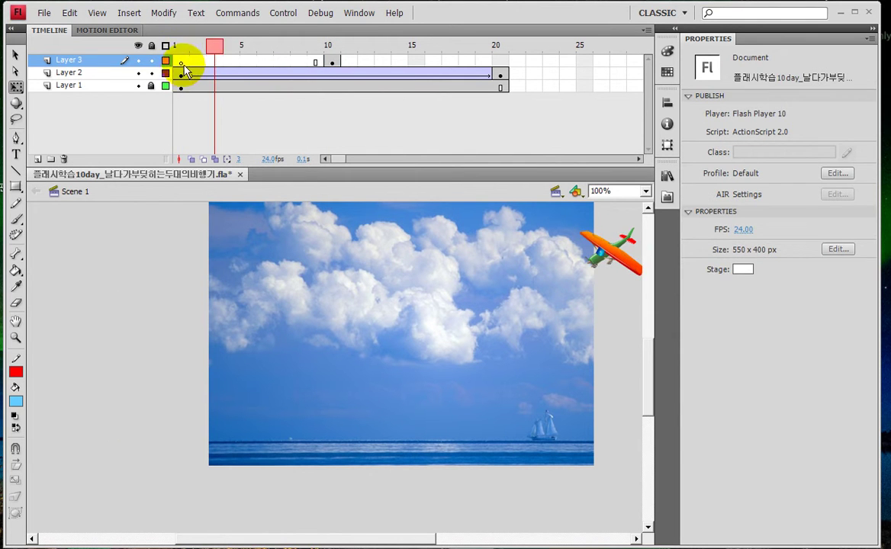
pyautogui.click(180, 61)
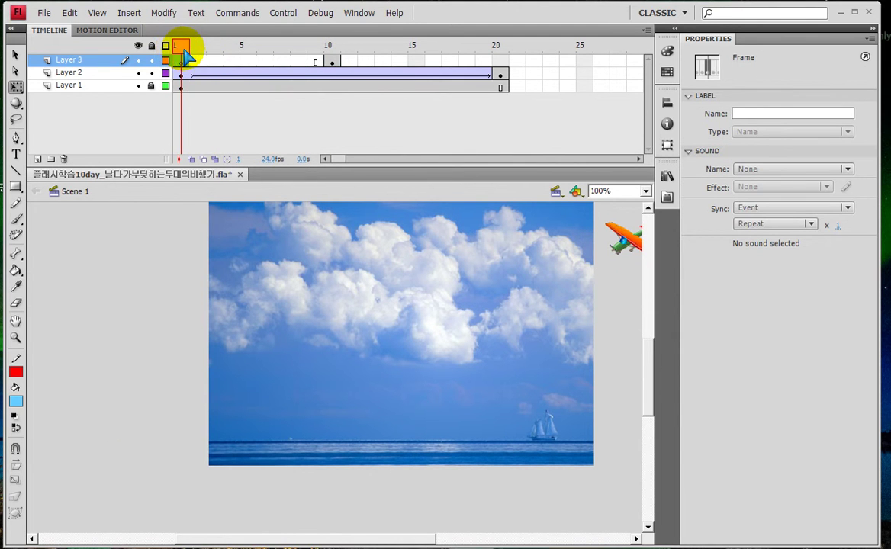
pyautogui.moveTo(183, 48); pyautogui.dragTo(322, 44)
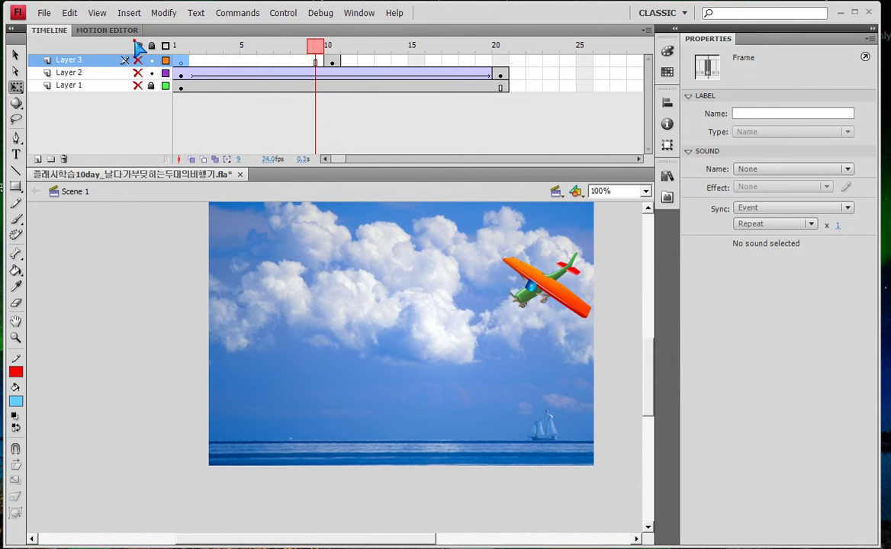
# - Isolate Layer 3 to check its frames 1 to 10, and show the other layers again
pyautogui.click(138, 45)
pyautogui.click(138, 60)
pyautogui.moveTo(182, 46); pyautogui.dragTo(332, 55)
pyautogui.click(139, 84)
pyautogui.click(141, 73)
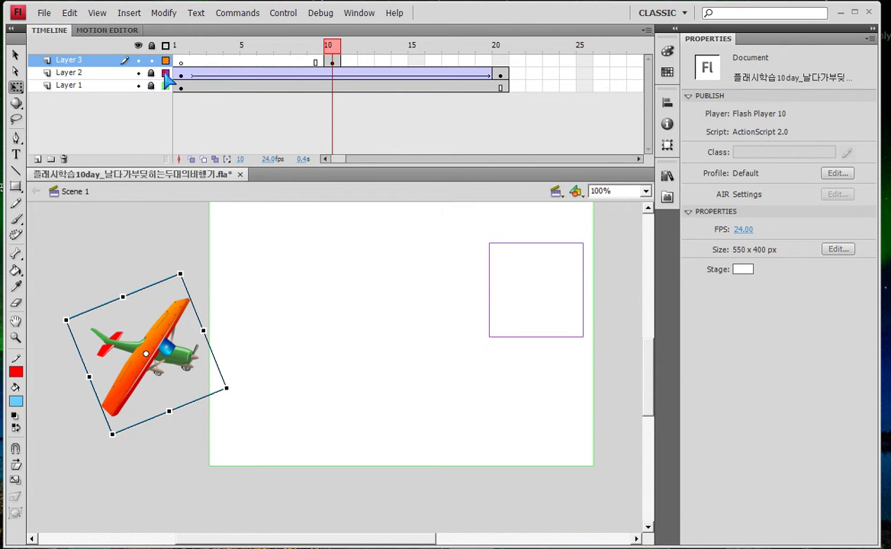
# - Insert a keyframe at frame 20 of Layer 3 and move its airplane until its nose meets the Layer 2 airplane
pyautogui.click(166, 73)
pyautogui.click(500, 60)
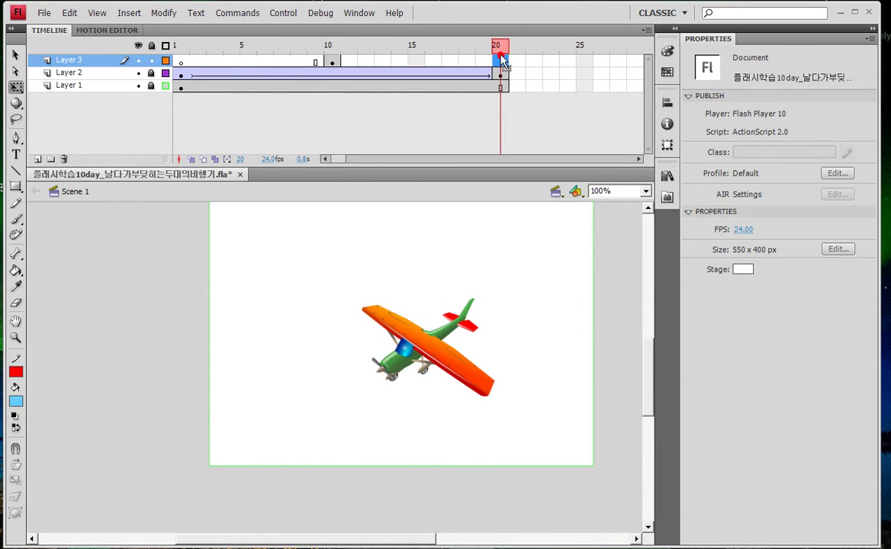
pyautogui.press('F6')
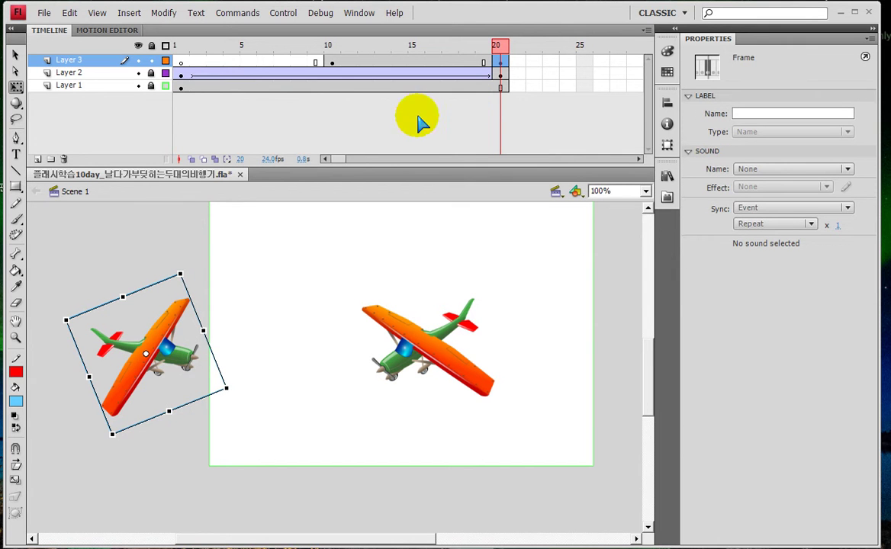
pyautogui.moveTo(175, 374); pyautogui.dragTo(365, 378)
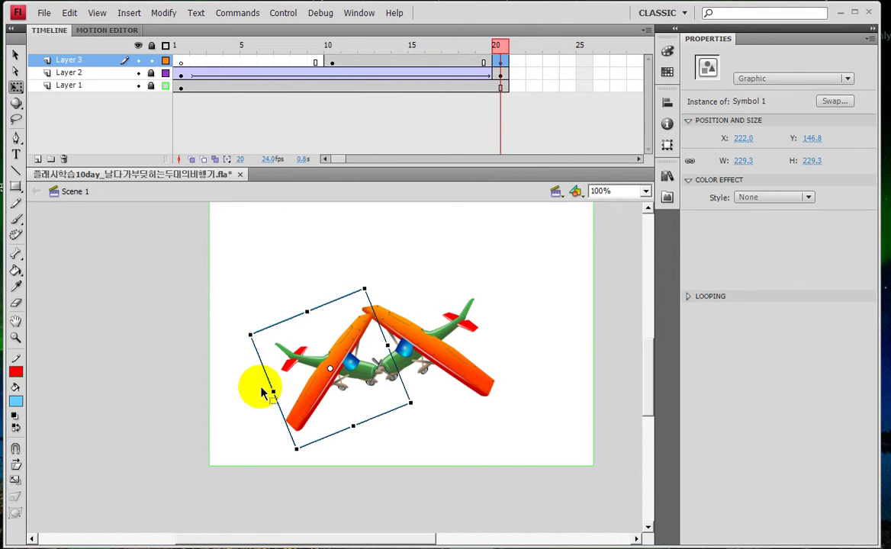
# - Enlarge the Layer 3 airplane at frame 20 to about 256 px wide and shift it to overlap the other airplane's nose
pyautogui.click(668, 145)
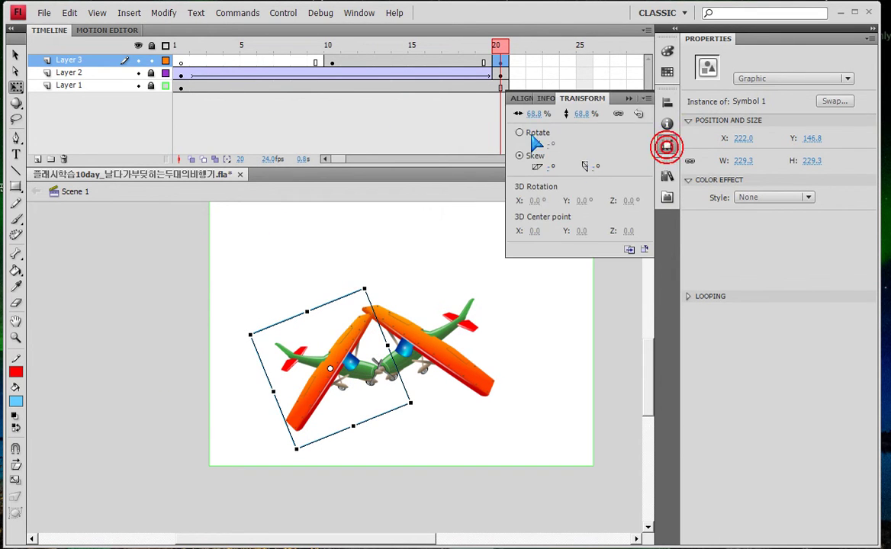
pyautogui.moveTo(534, 114); pyautogui.dragTo(530, 114)
pyautogui.click(626, 98)
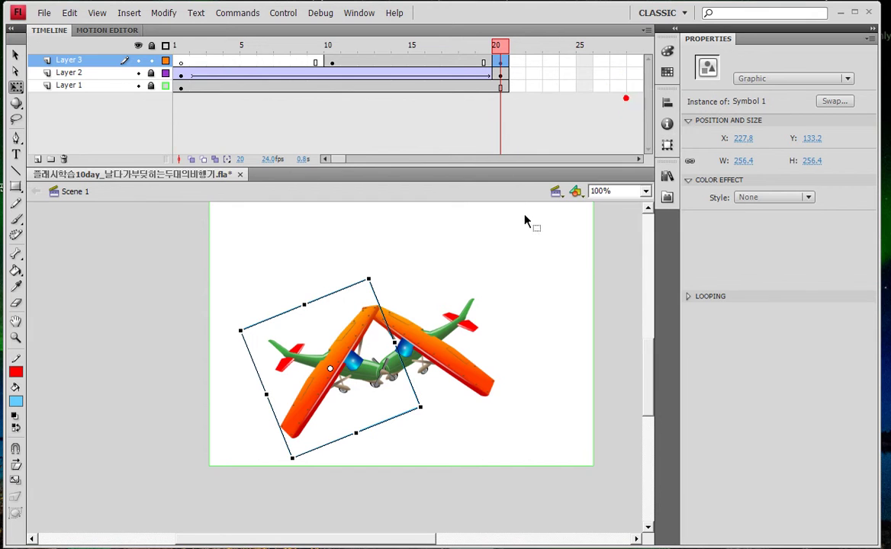
pyautogui.moveTo(346, 340); pyautogui.dragTo(374, 329)
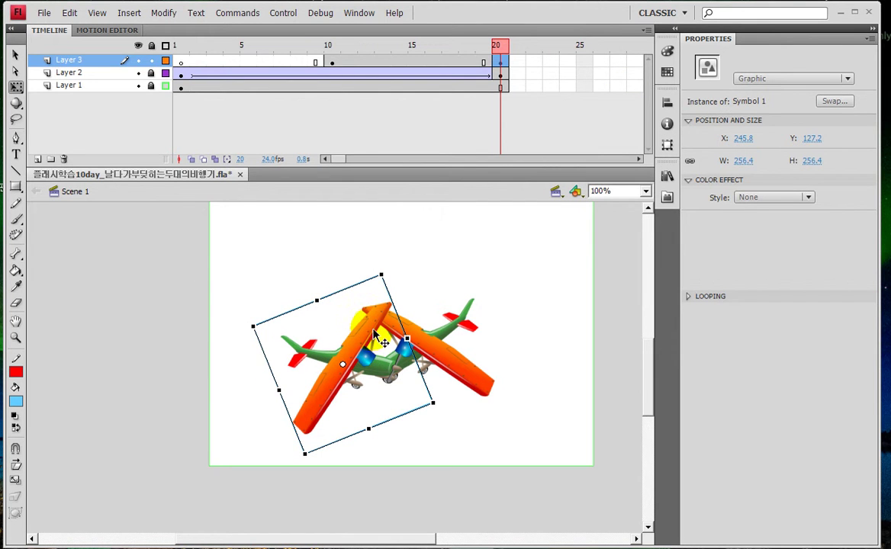
# - Create a classic tween between Layer 3's keyframes at frames 10 and 20, and test the movie in a maximized window
pyautogui.rightClick(366, 61)
pyautogui.click(423, 96)
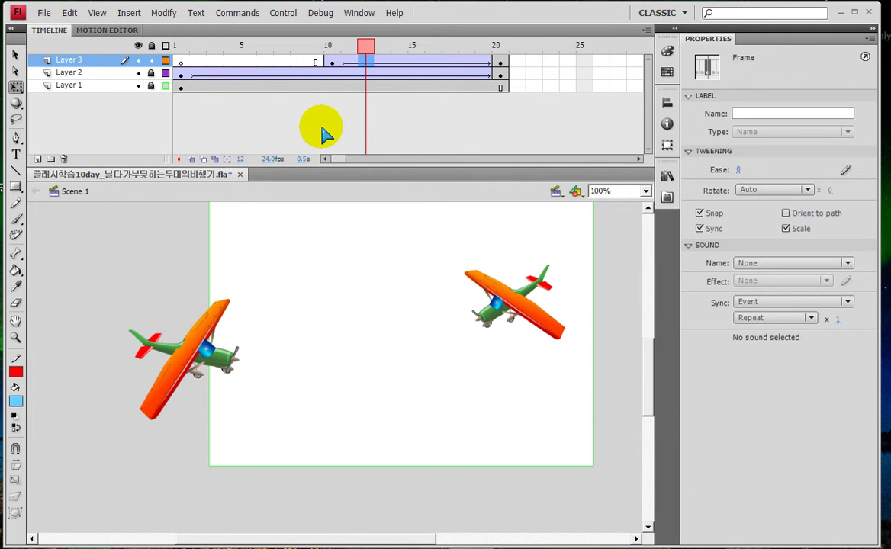
pyautogui.hotkey('ctrl', 'Return')
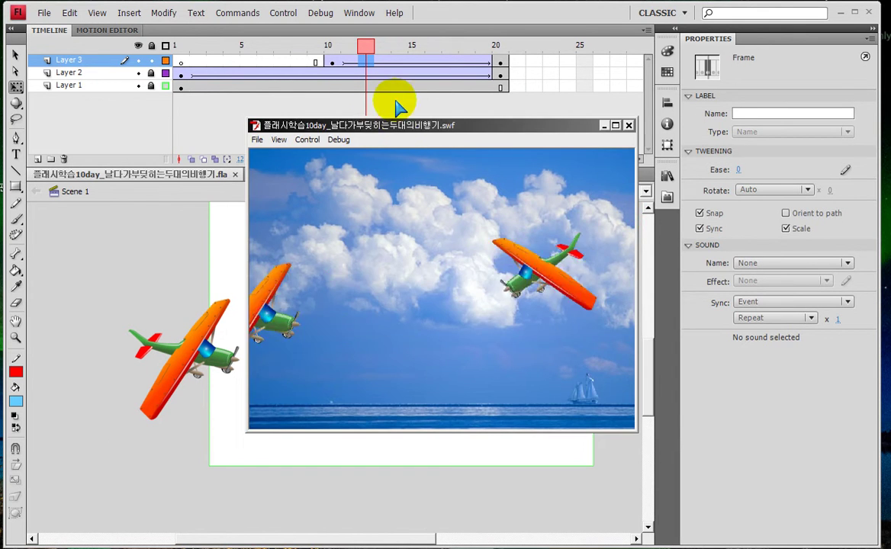
pyautogui.doubleClick(402, 128)
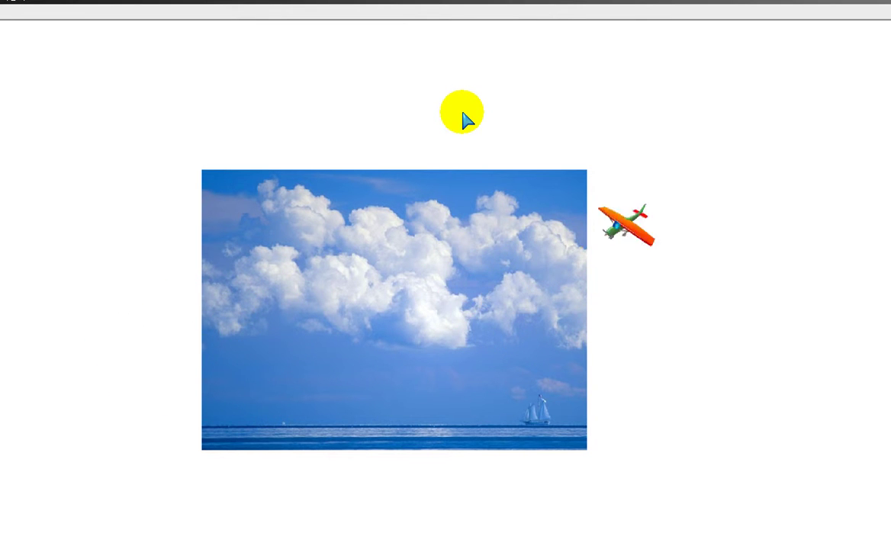
pyautogui.hotkey('ctrl', 'w')
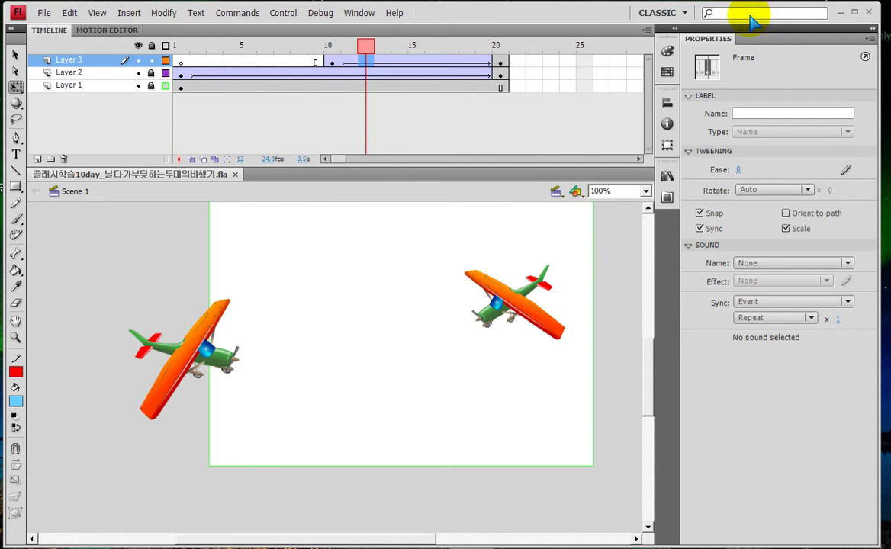
# - Compare the two airplanes' positions at frames 10 and 20
pyautogui.click(500, 52)
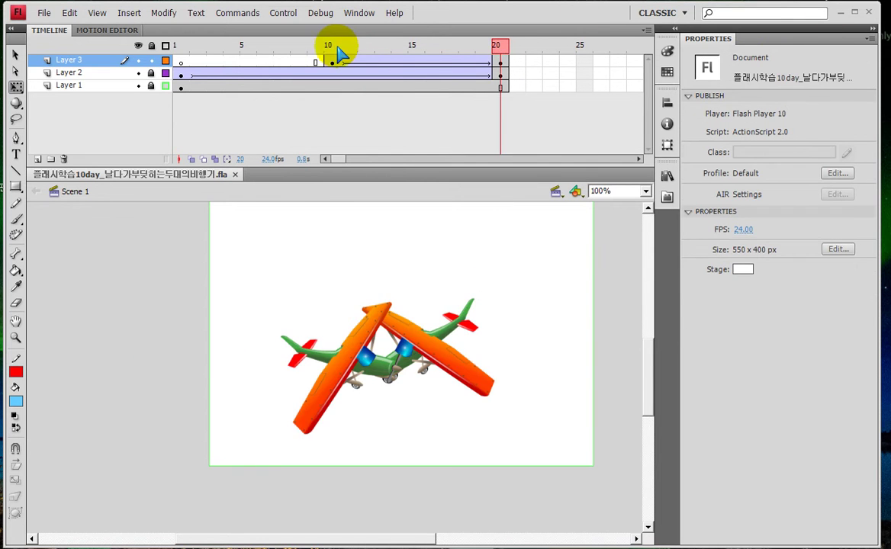
pyautogui.click(333, 49)
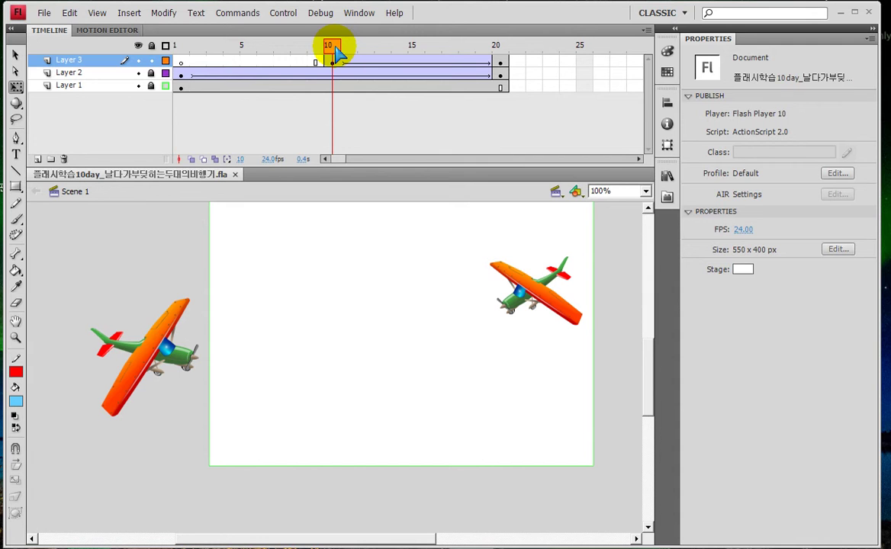
pyautogui.click(517, 308)
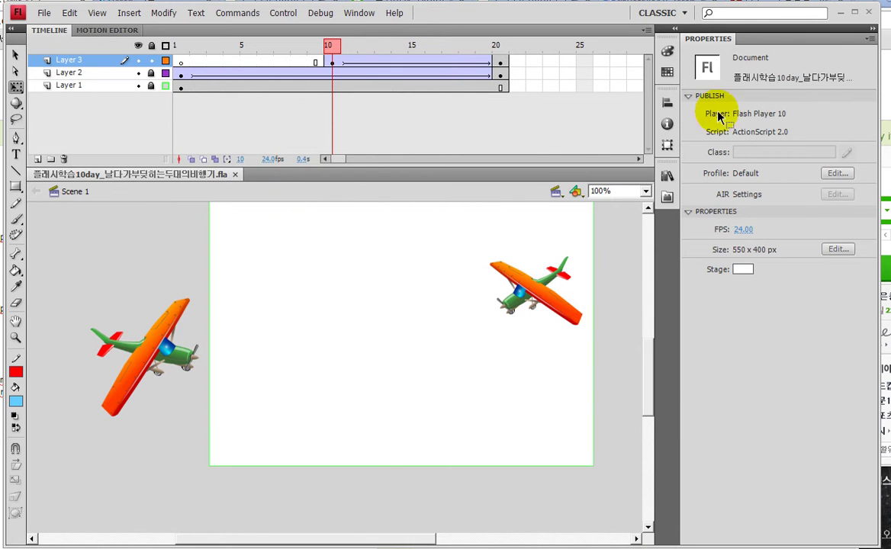
pyautogui.moveTo(335, 50); pyautogui.dragTo(500, 42)
# - Collapse the Properties panel and narrow it to an icon strip to widen the timeline and stage area
pyautogui.click(872, 35)
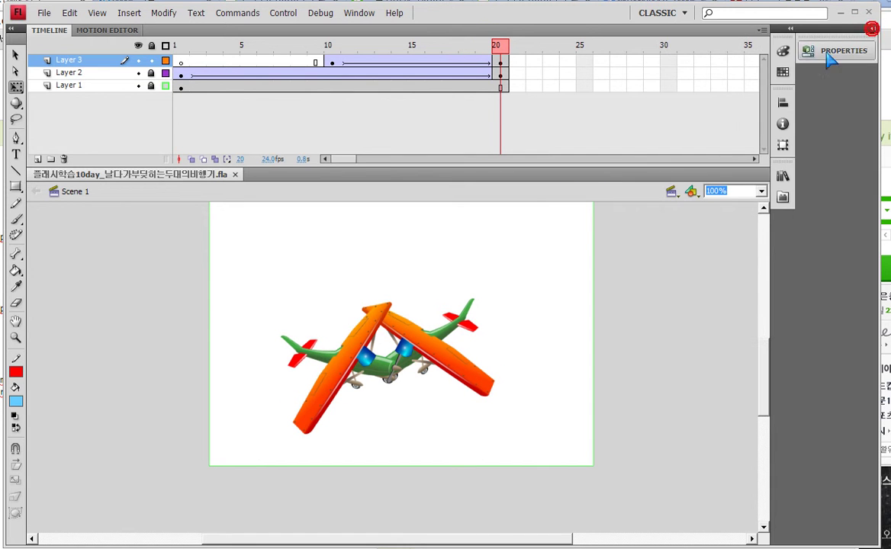
pyautogui.moveTo(796, 51); pyautogui.dragTo(853, 51)
pyautogui.moveTo(490, 46); pyautogui.dragTo(482, 45)
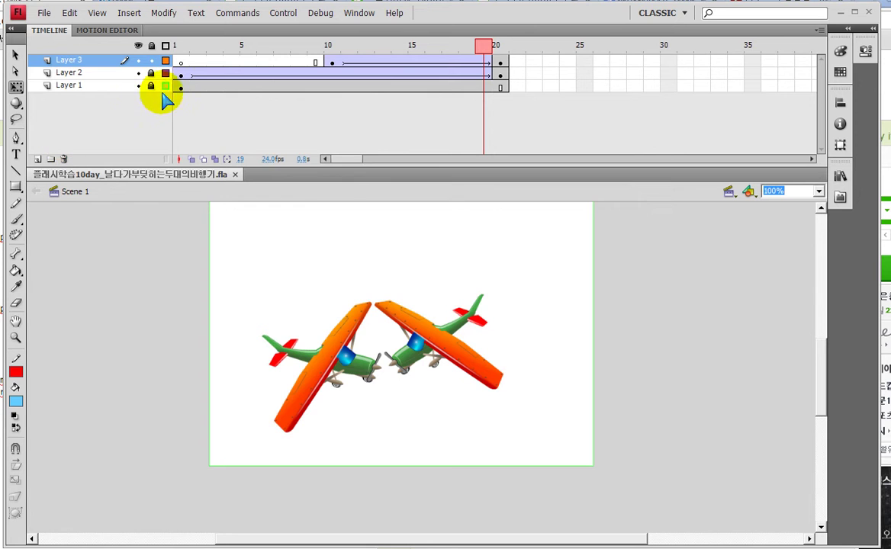
pyautogui.click(164, 86)
pyautogui.click(165, 86)
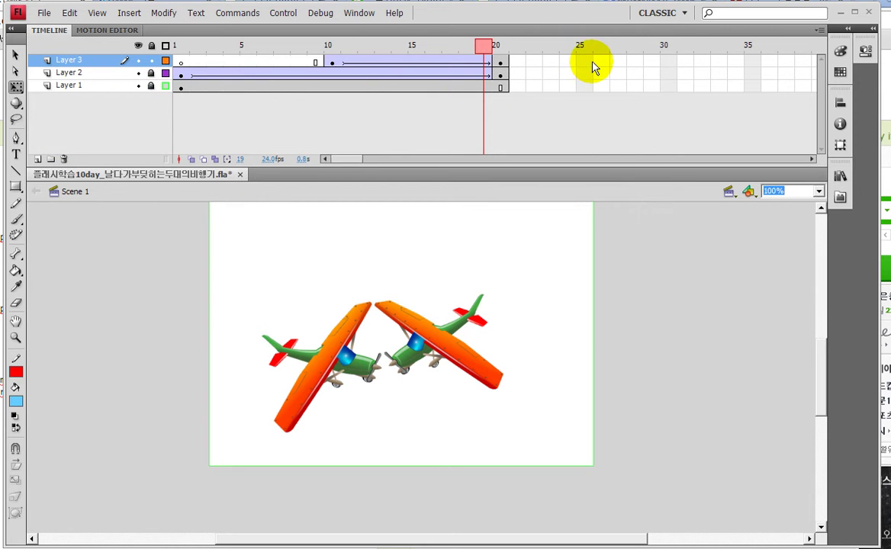
# - Insert a keyframe at frame 30 of Layer 3
pyautogui.click(669, 61)
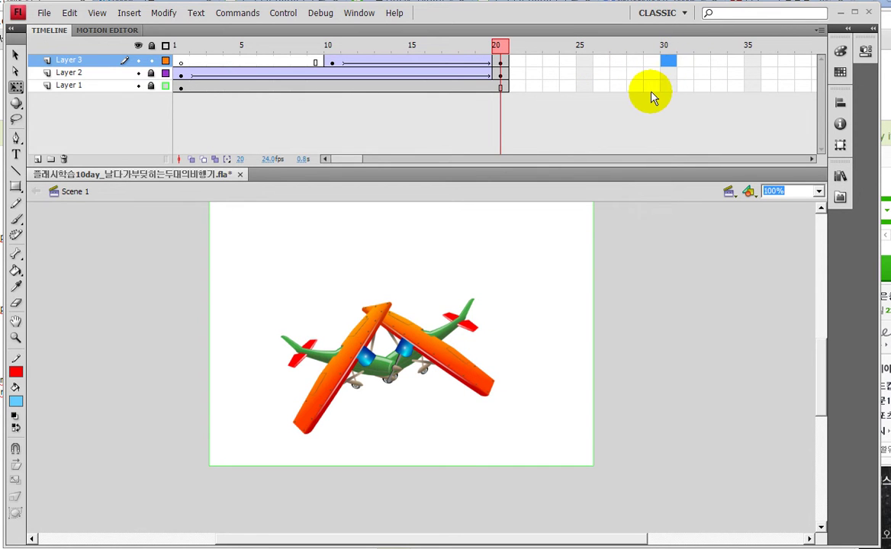
pyautogui.press('F6')
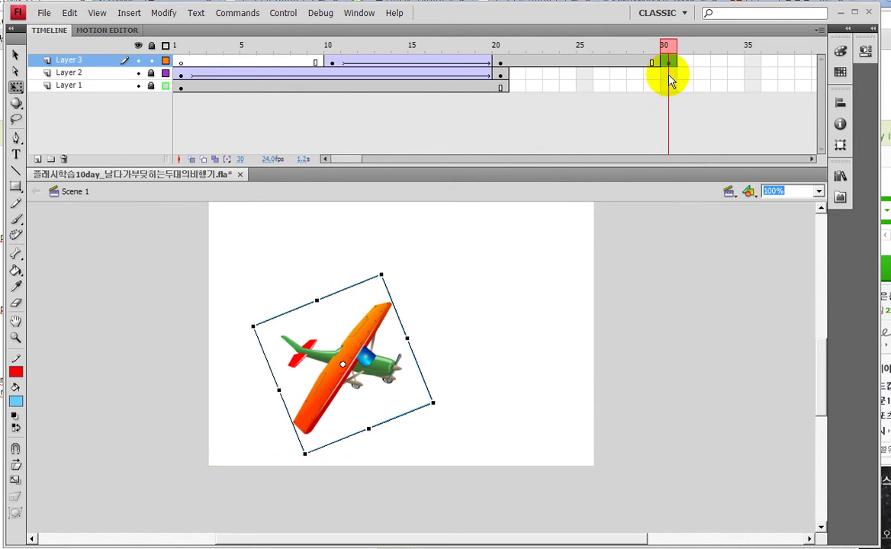
pyautogui.press('F6')
pyautogui.press('F6')
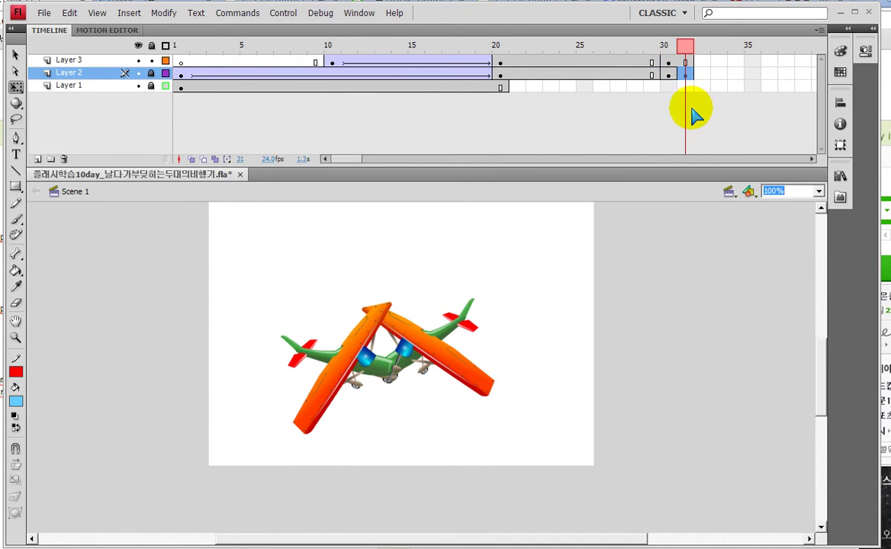
pyautogui.hotkey('ctrl', 'z')
pyautogui.hotkey('ctrl', 'z')
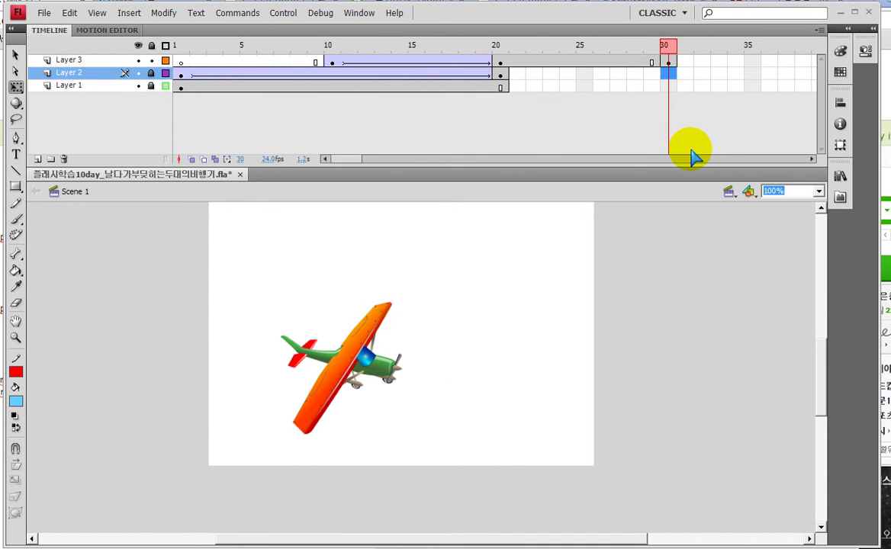
# - Insert a keyframe at frame 30 of Layer 2 and move Layer 3's frame 30 airplane back past the stage's left edge
pyautogui.press('F6')
pyautogui.click(669, 63)
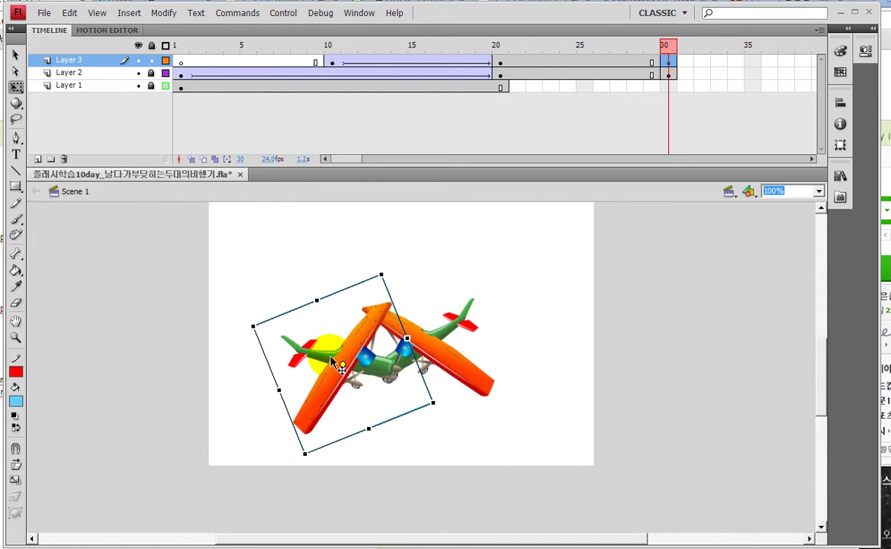
pyautogui.moveTo(326, 389); pyautogui.dragTo(139, 396)
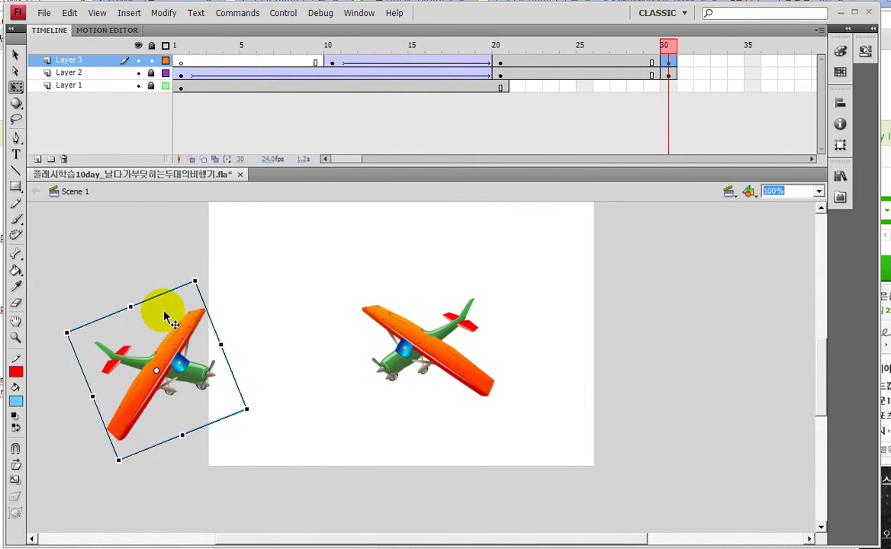